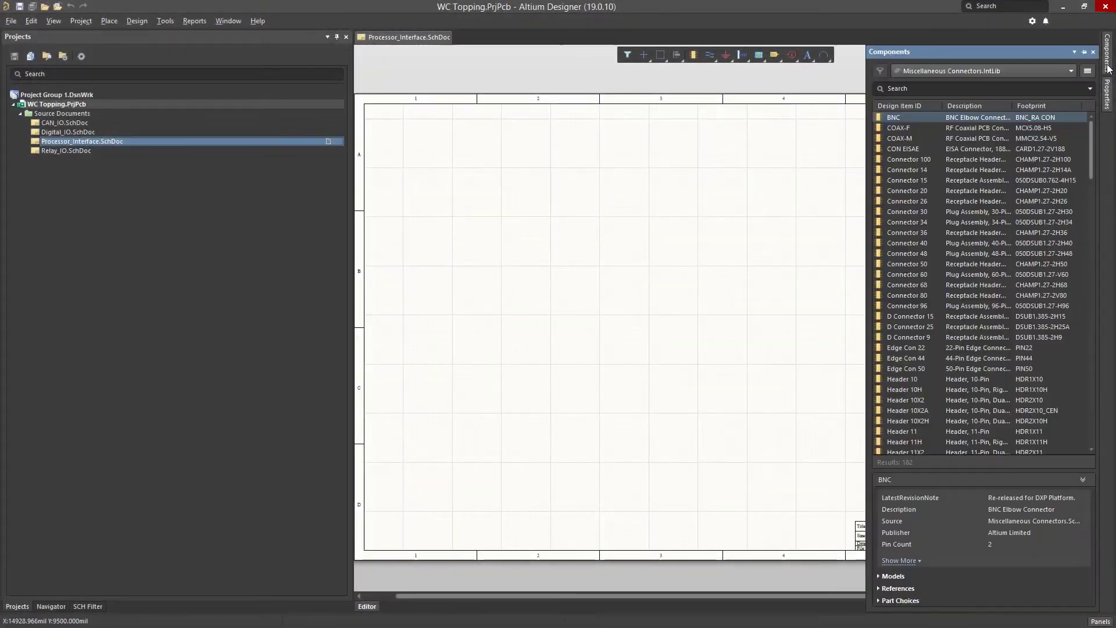
- View Connector 68's details in the Miscellaneous Connectors list, then start a component search
left_click(922, 286)
scroll(911, 339, "down", 8)
scroll(907, 337, "down", 13)
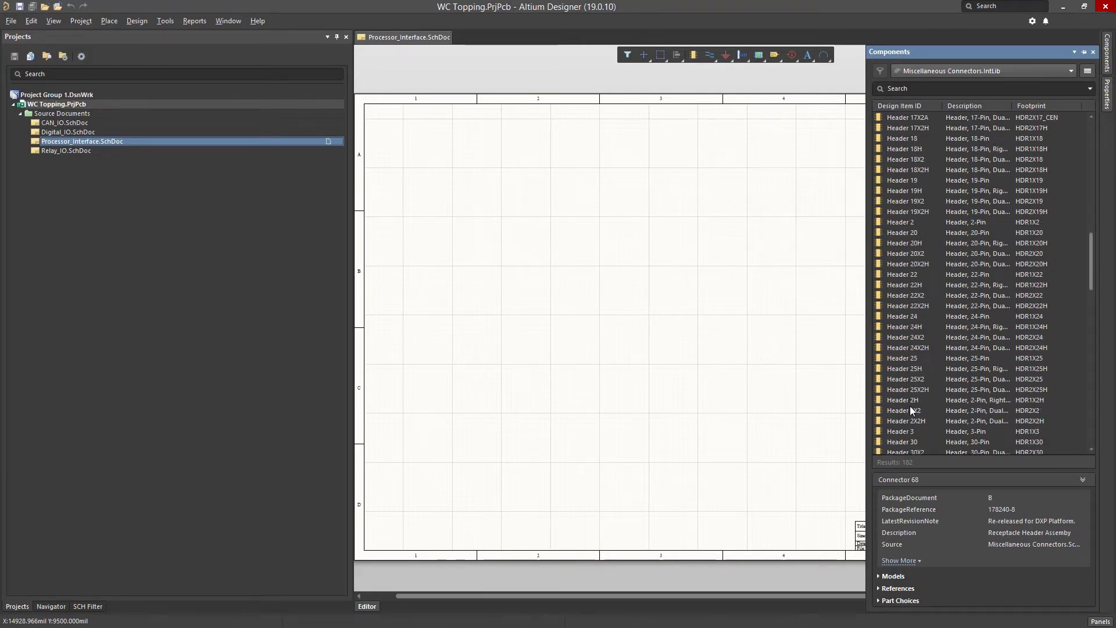
scroll(909, 410, "down", 7)
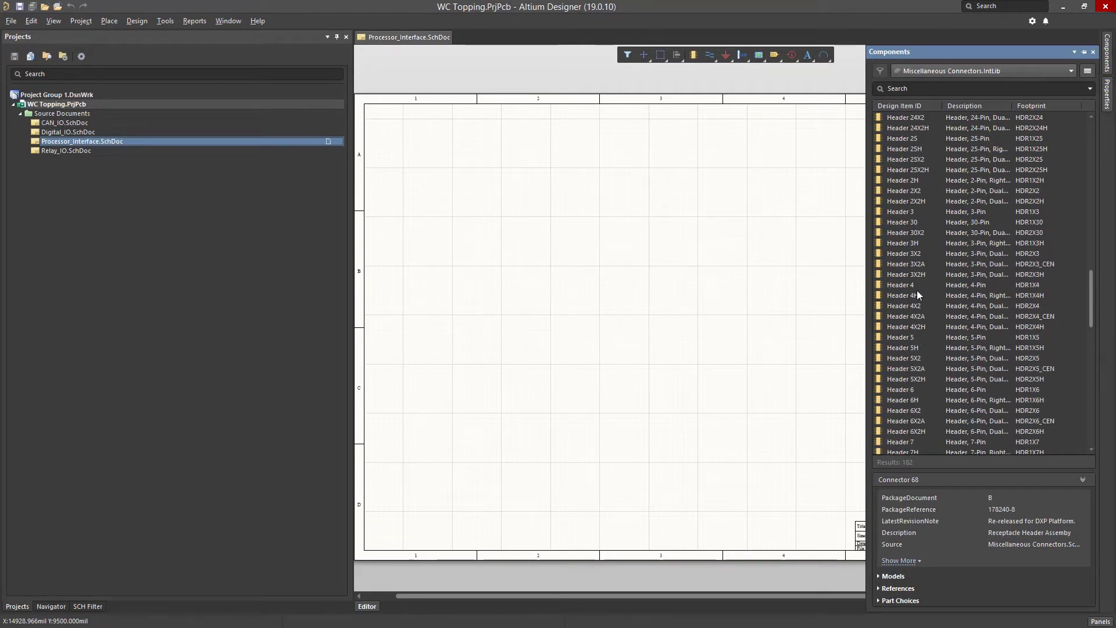
left_click(915, 90)
- Filter the library by 'header 20' and start placing the Header 20X2 dual-row connector
type("header")
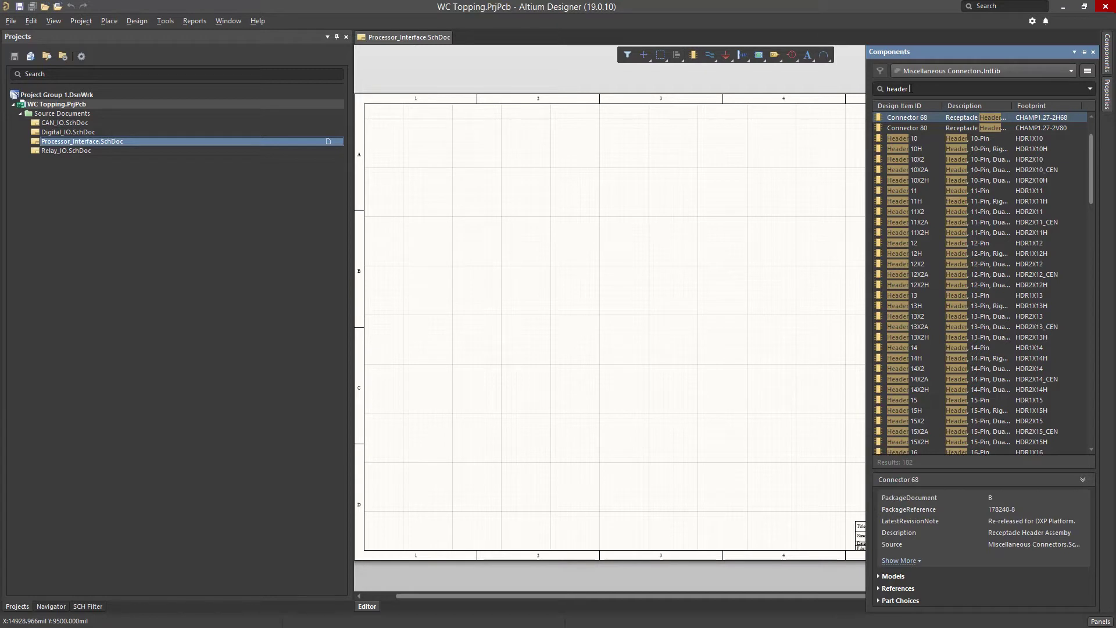
type("0")
key("Return")
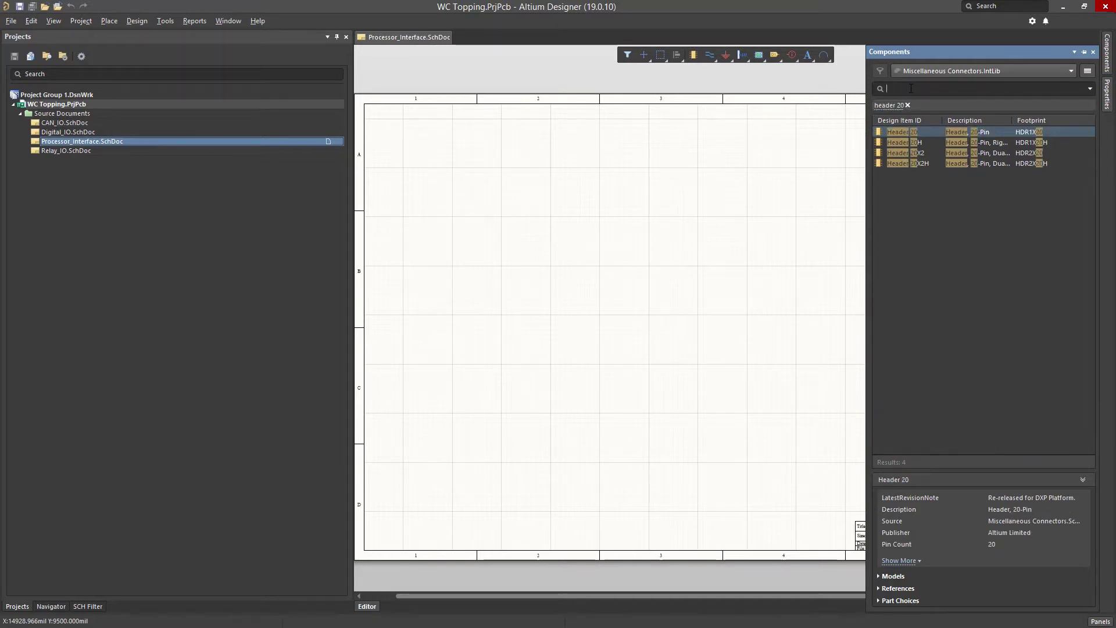
left_click(920, 155)
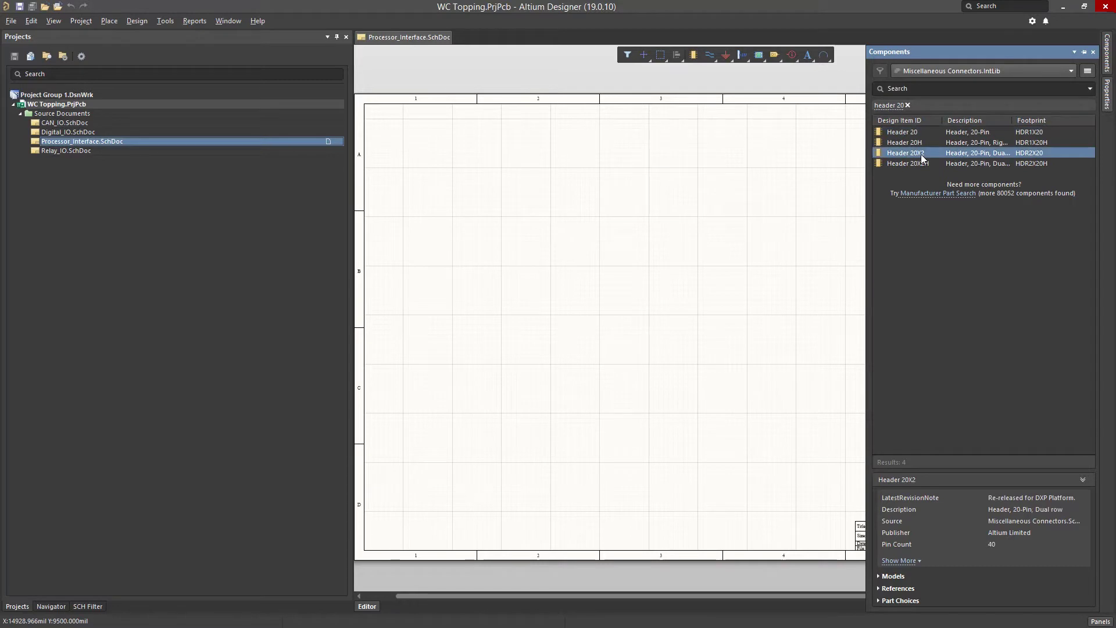
right_click(920, 156)
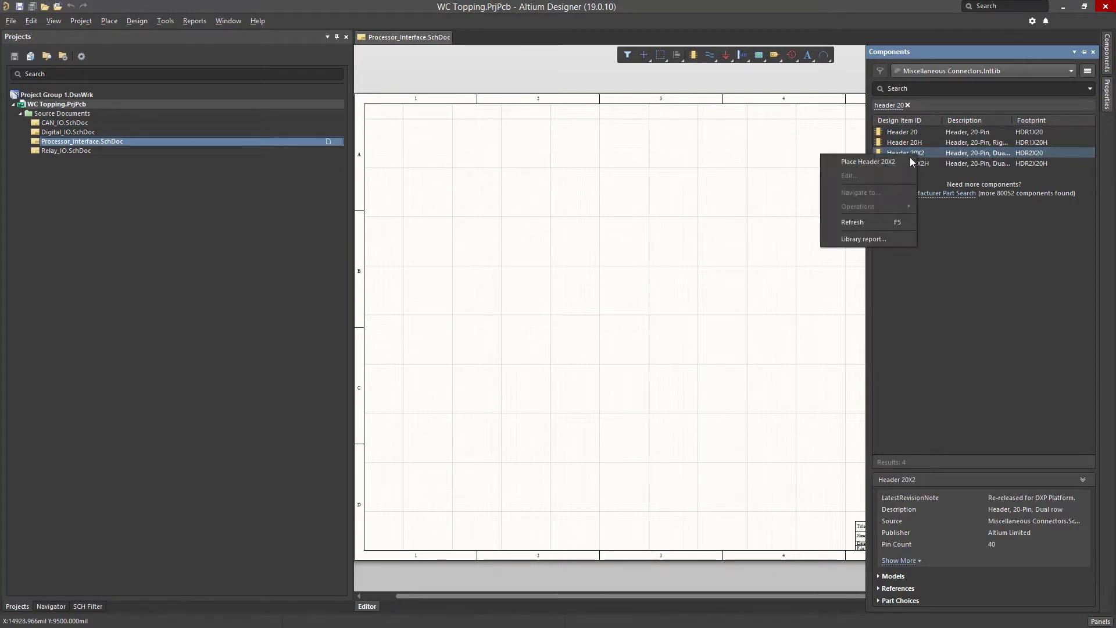
left_click(901, 162)
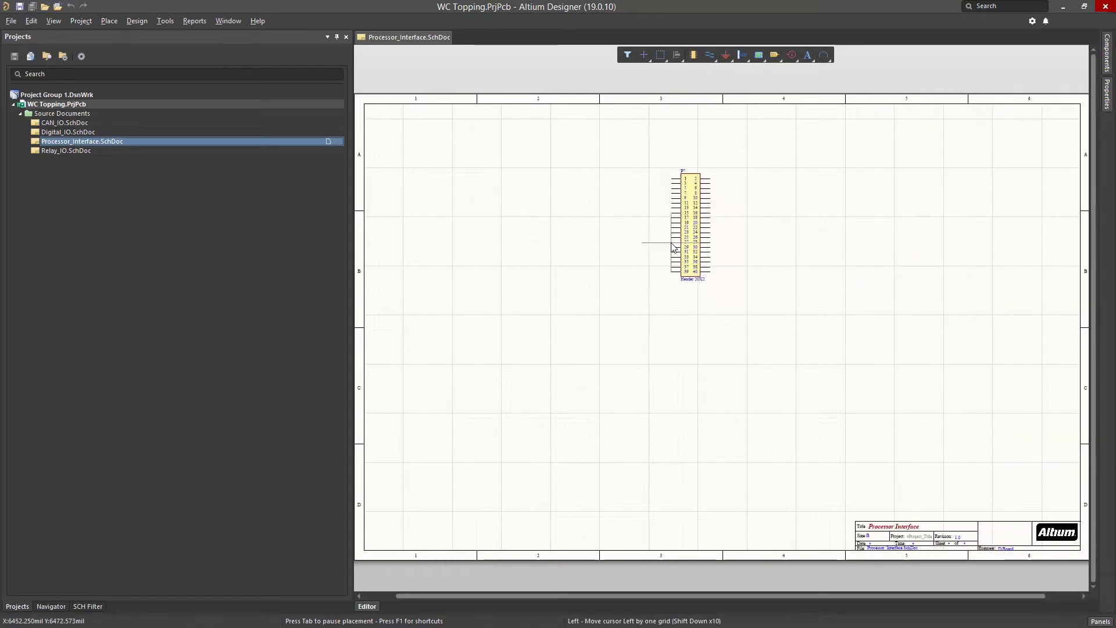
- Pause the Header 20X2 placement to show its properties: designator P?, footprint HDR2X20
key("Tab")
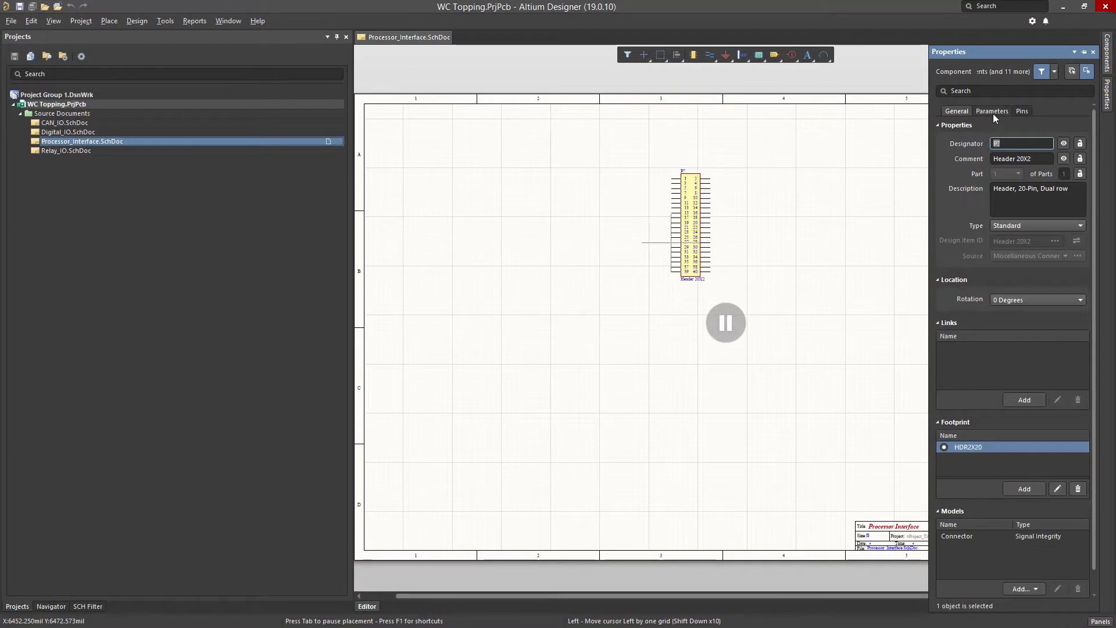
- Browse the Parameters and Pins tabs, then collapse the Location, Links, Footprint and Models sections
left_click(997, 111)
left_click(1022, 111)
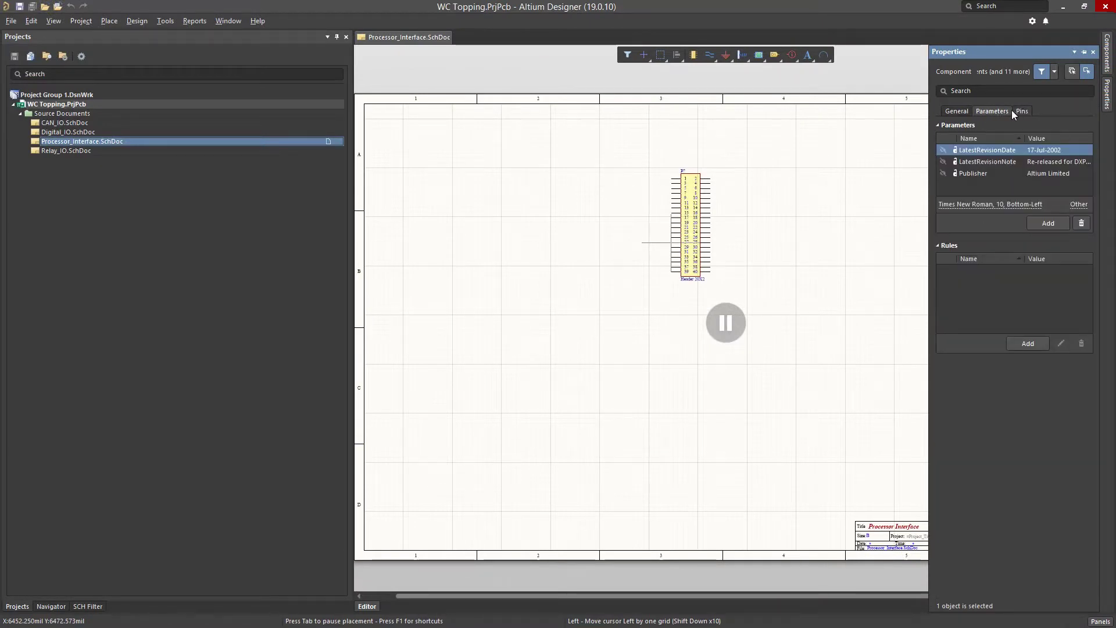
left_click(956, 113)
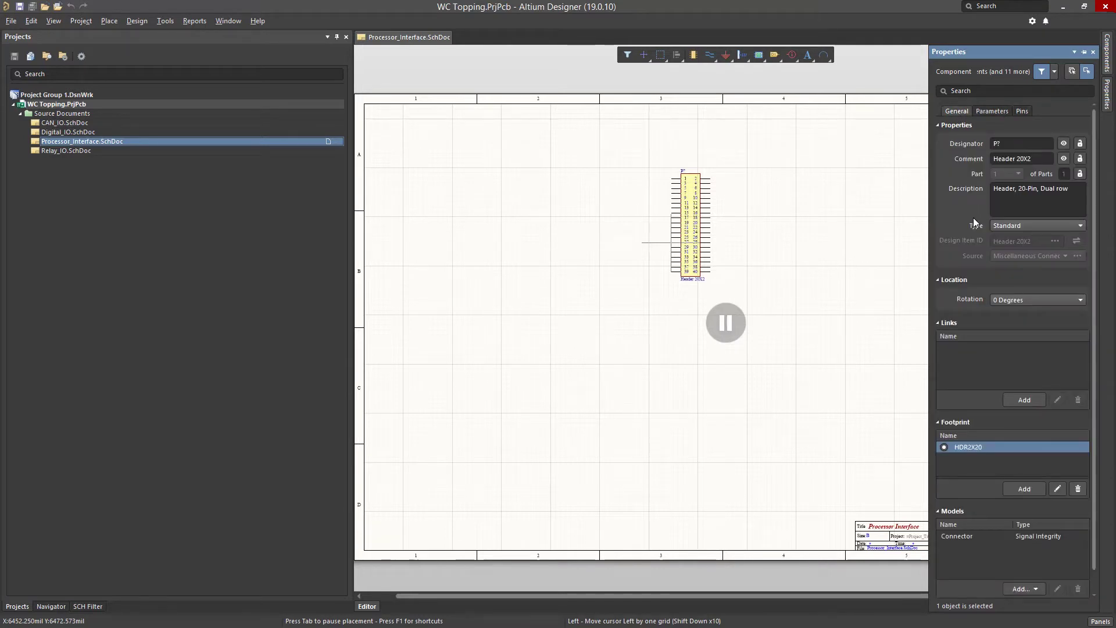
left_click(938, 280)
left_click(937, 296)
left_click(938, 312)
left_click(937, 327)
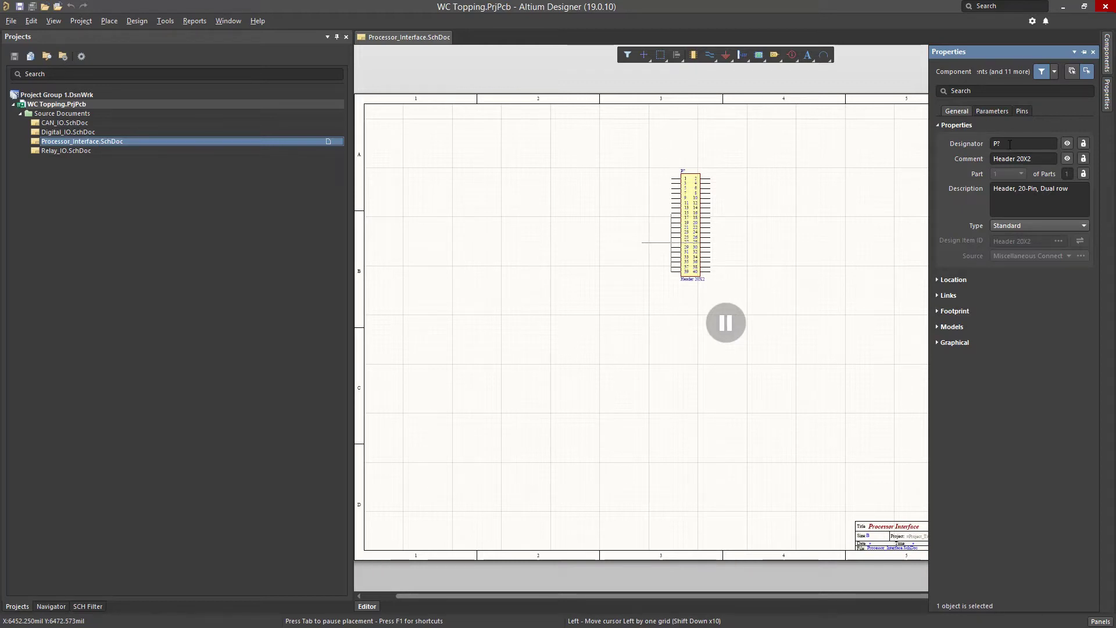
- Review the Designator and Comment fields and keep the component type as Standard
left_click(991, 144)
key("Tab")
left_click(1002, 193)
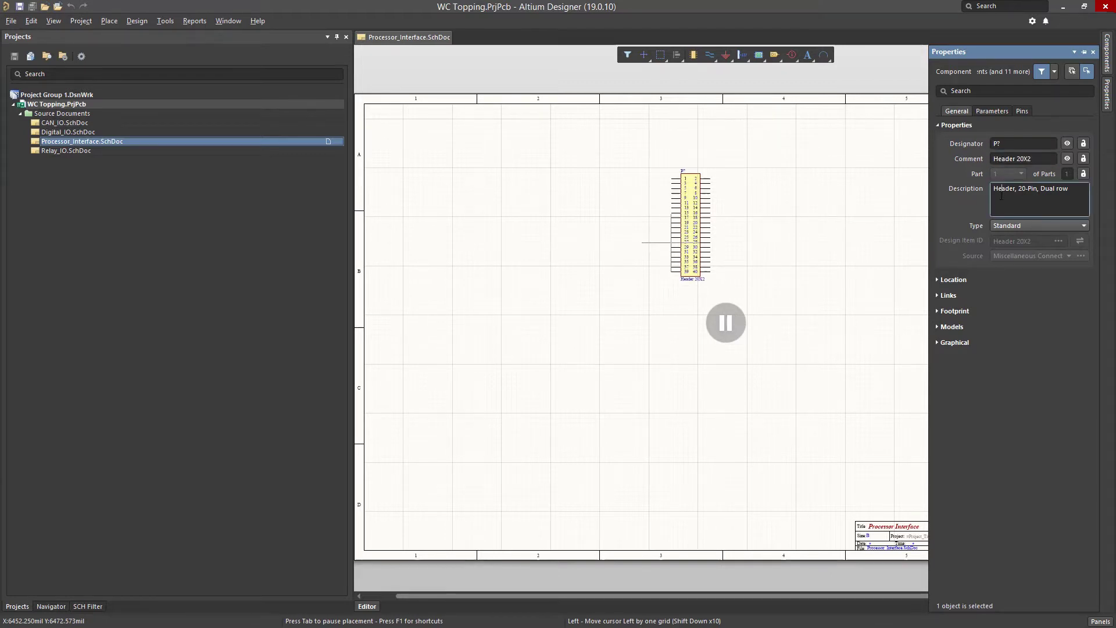
left_click(998, 226)
left_click(999, 229)
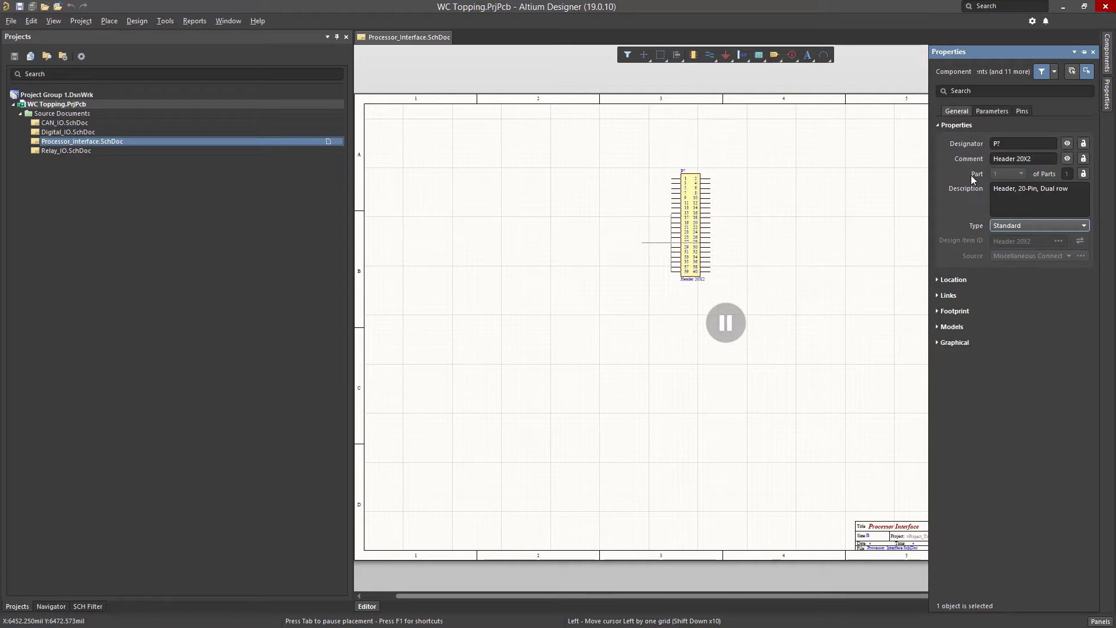
- Set the header's designator to J4, keep rotation at 0 Degrees, and resume placement
left_click(1007, 143)
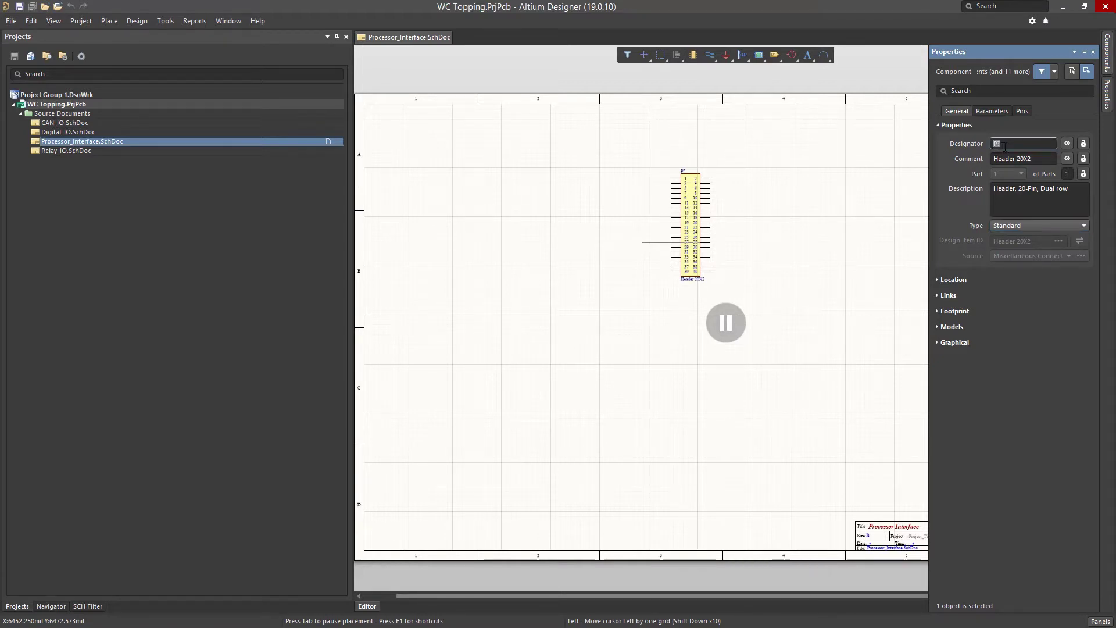
type("J4")
key("Return")
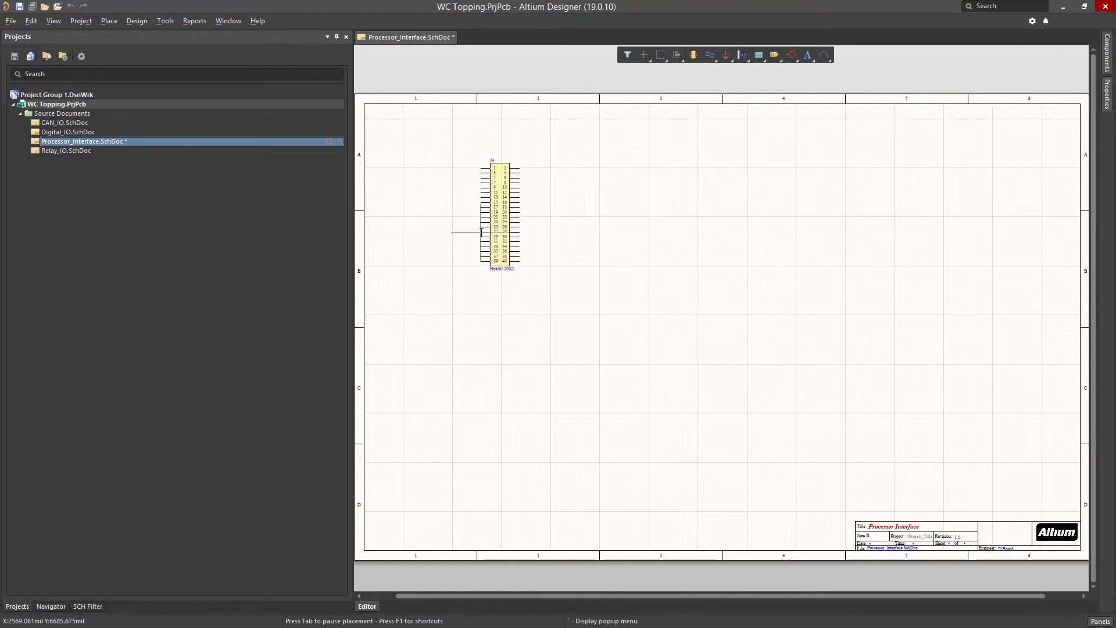
key("Tab")
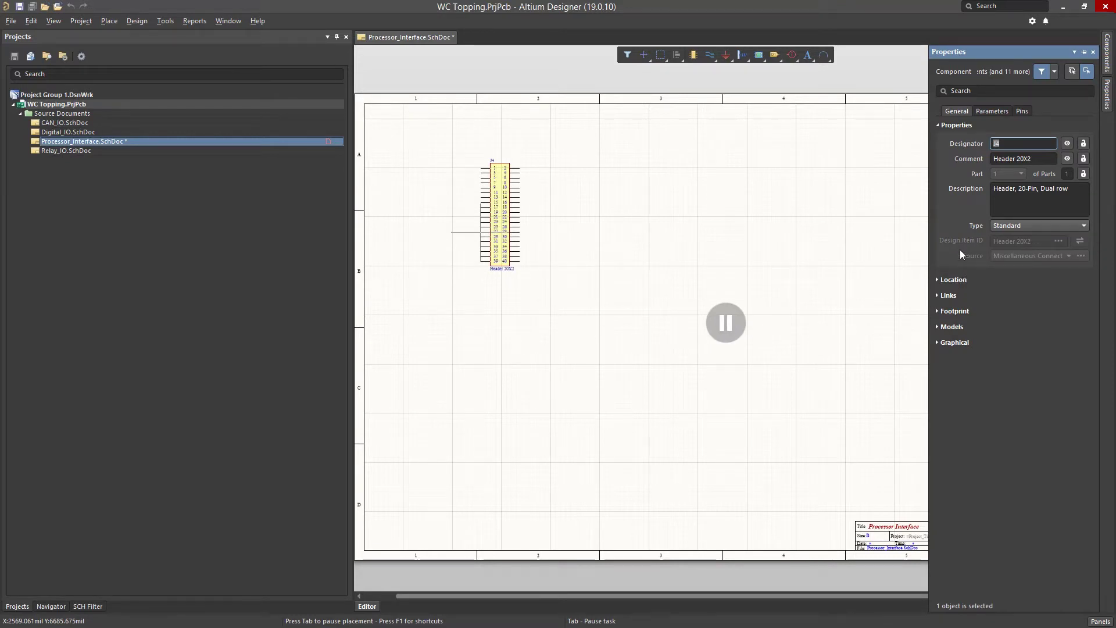
left_click(935, 280)
left_click(937, 279)
left_click(1016, 301)
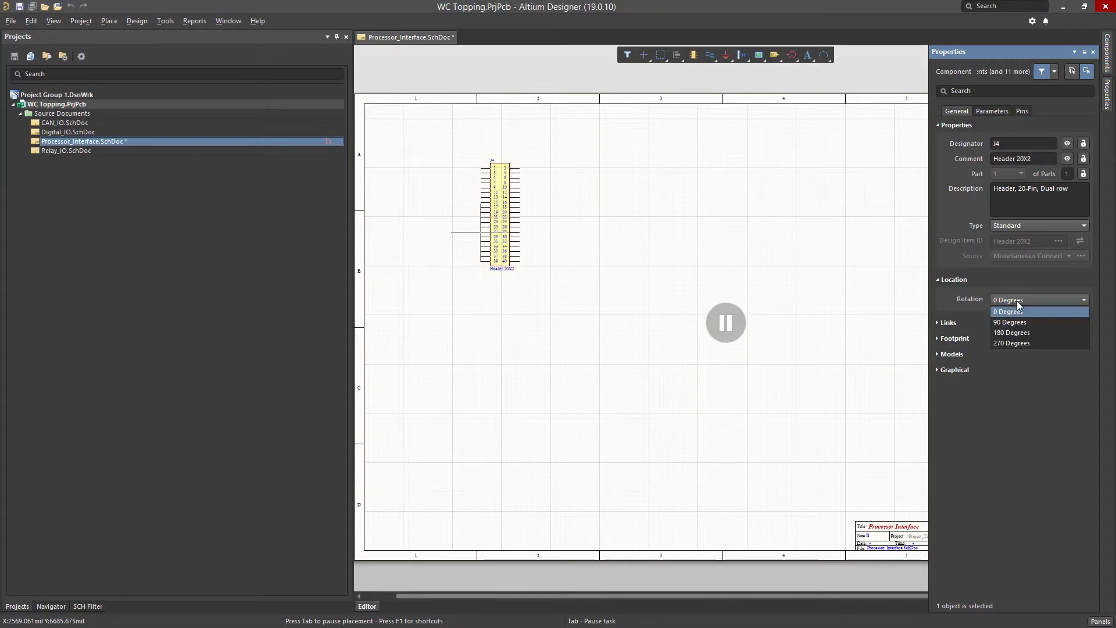
left_click(1016, 301)
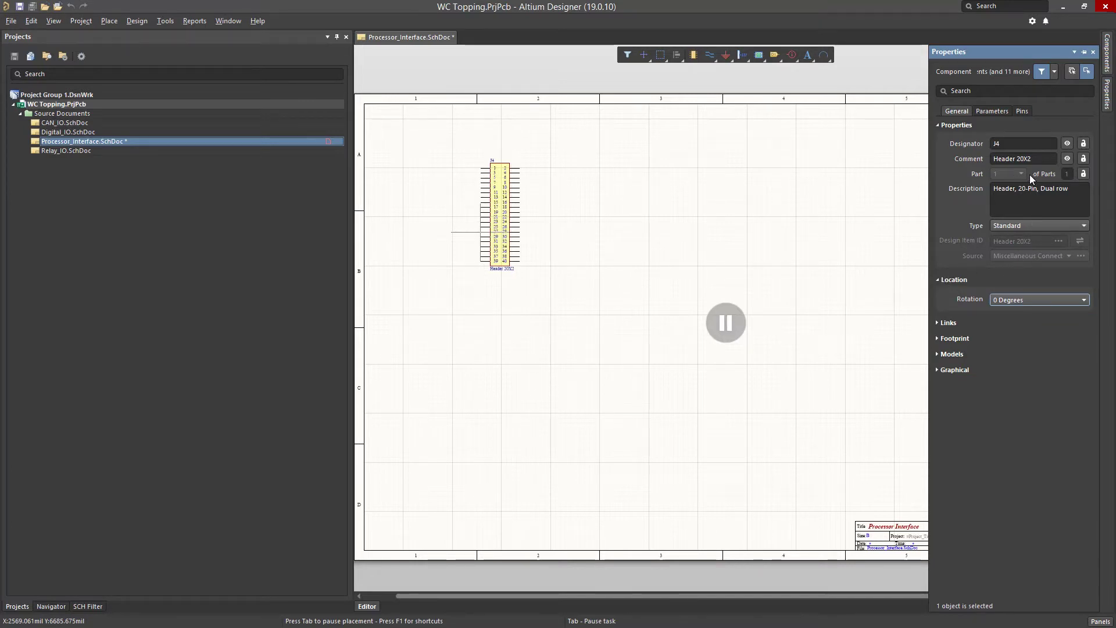
left_click(725, 322)
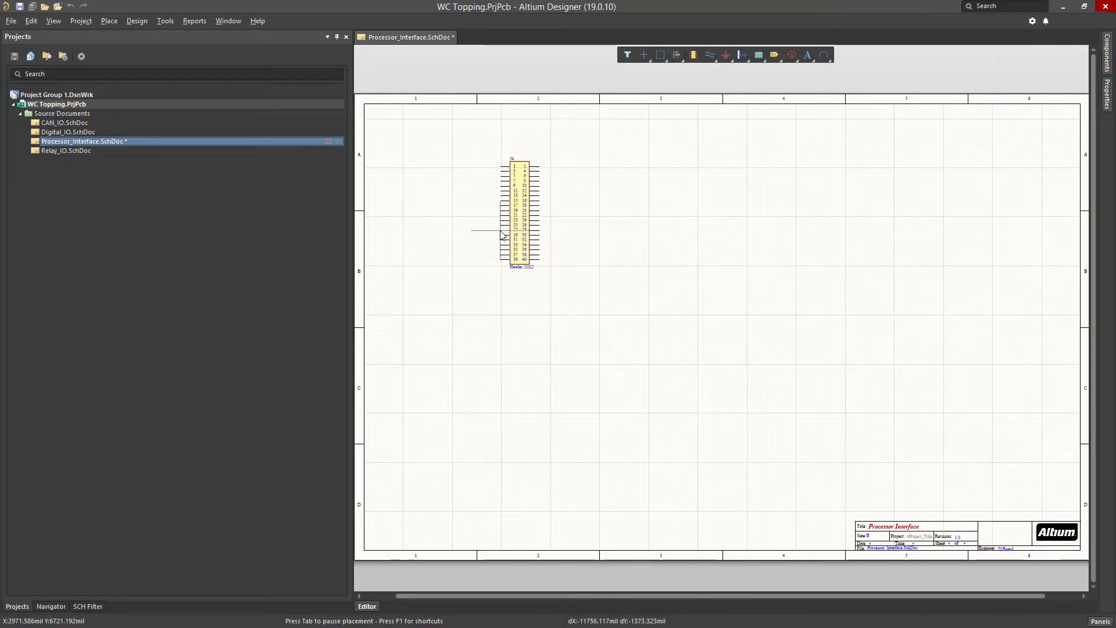
- Place headers J4, J5 and J6 in a staggered diagonal across the sheet
key("Page_Up")
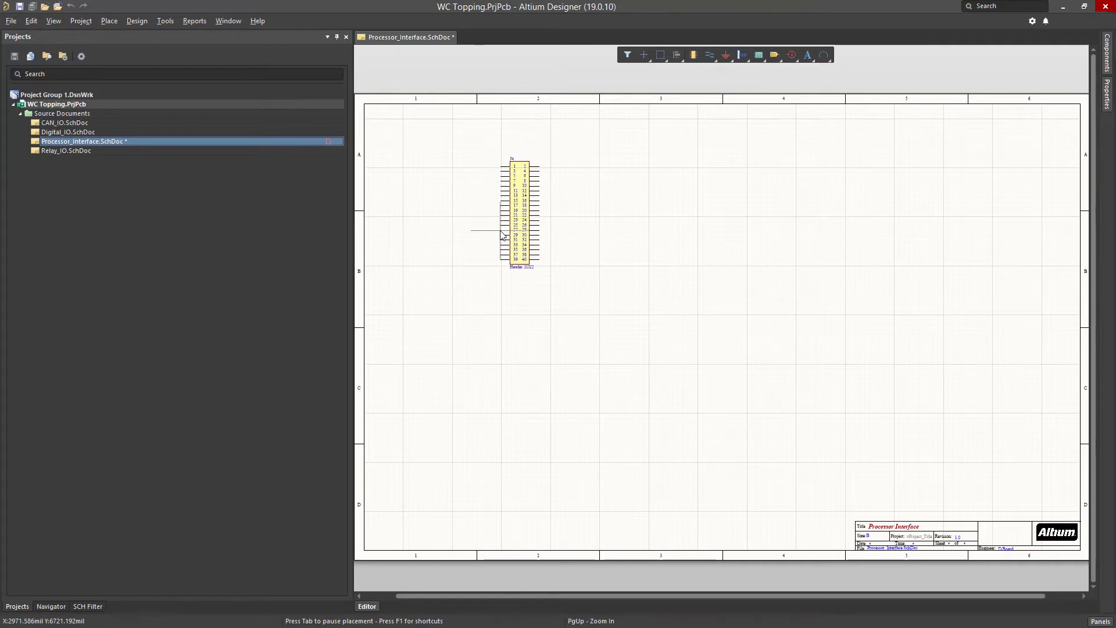
key("Page_Down")
key("End")
left_click(504, 236)
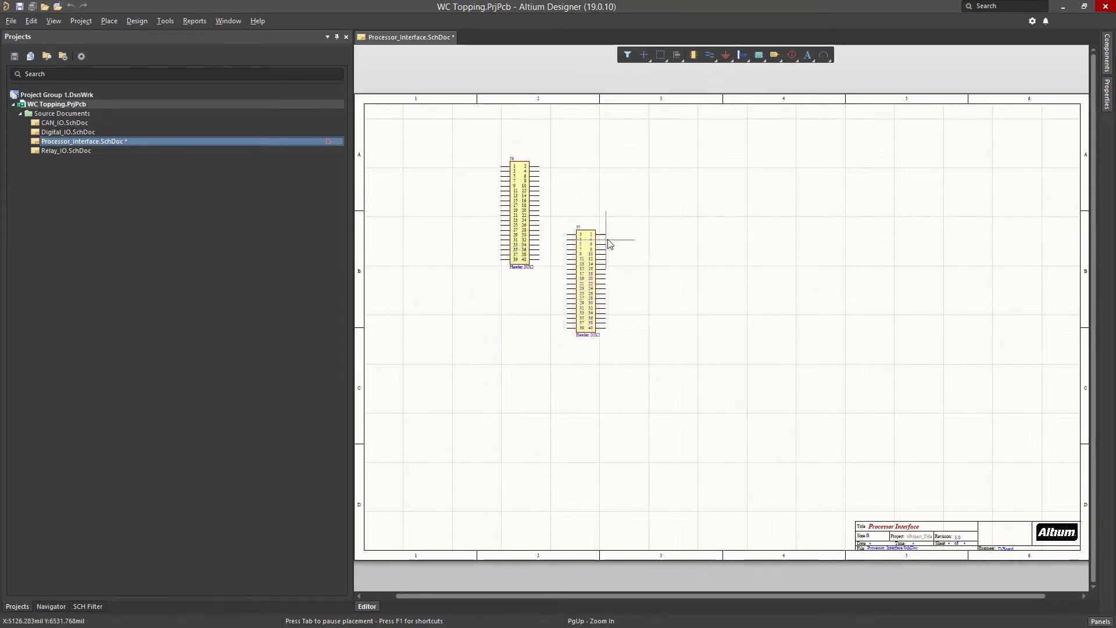
left_click(611, 242)
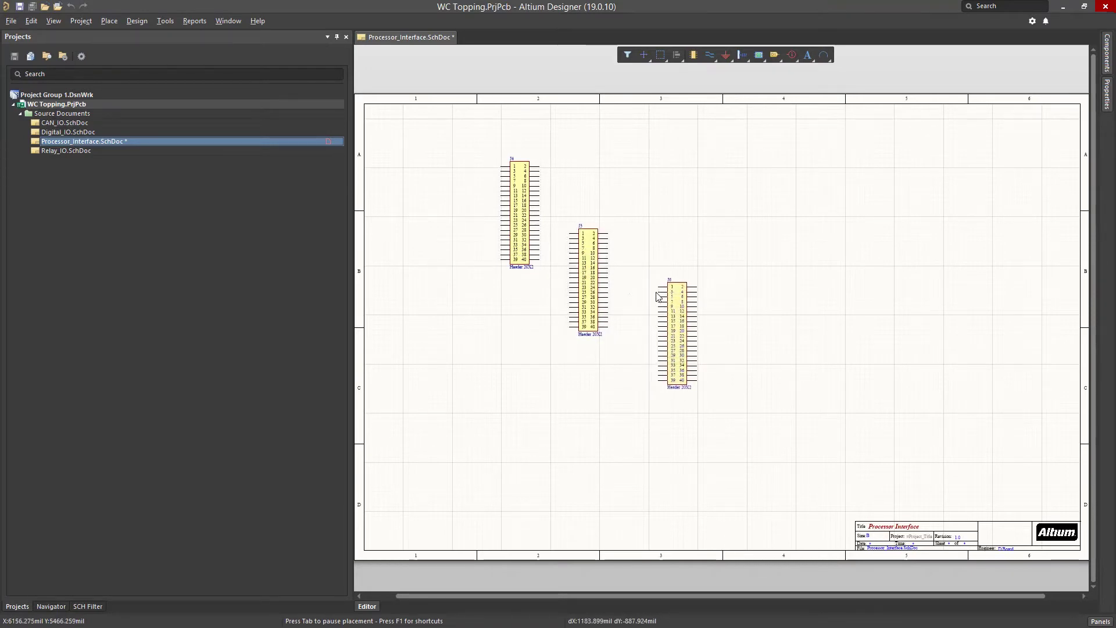
left_click(659, 296)
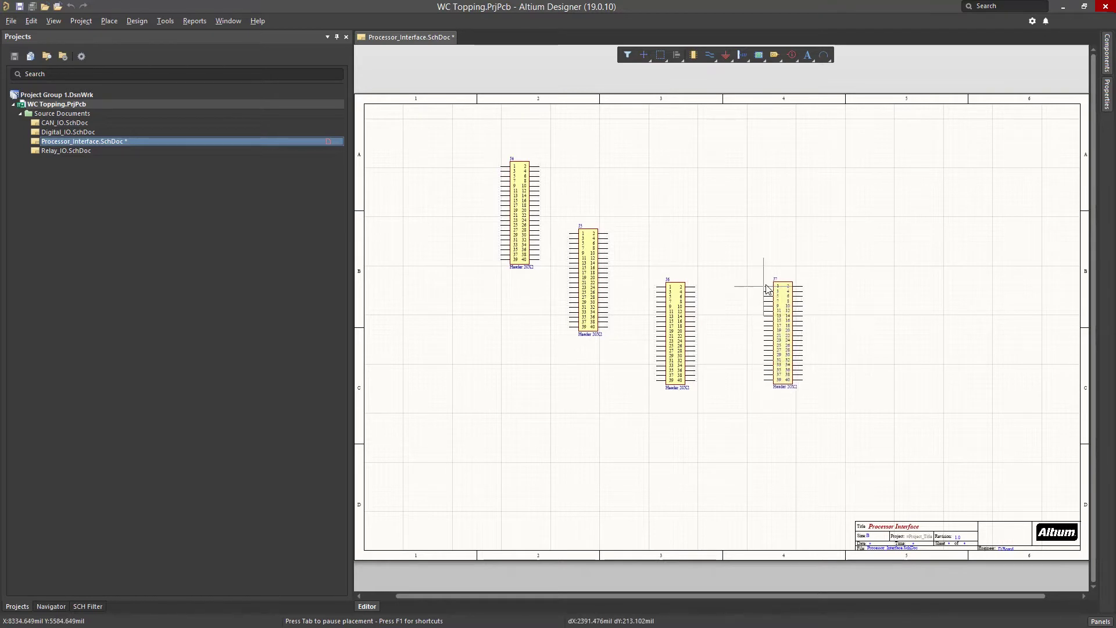
- Place header J7 rotated horizontal, then header J8 upright below it
key("space")
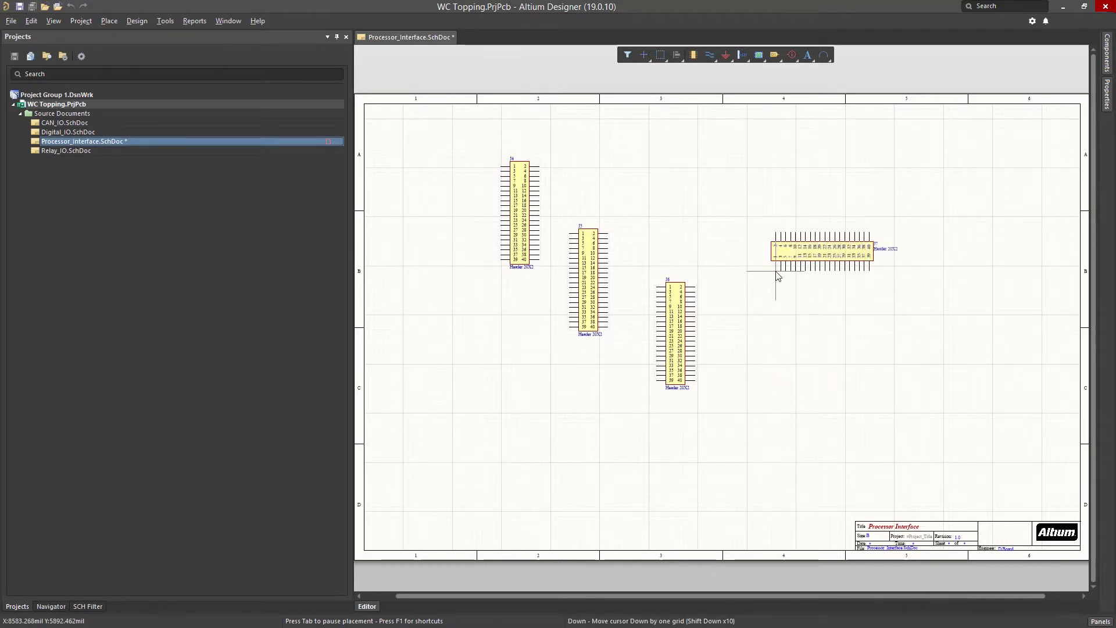
left_click(784, 266)
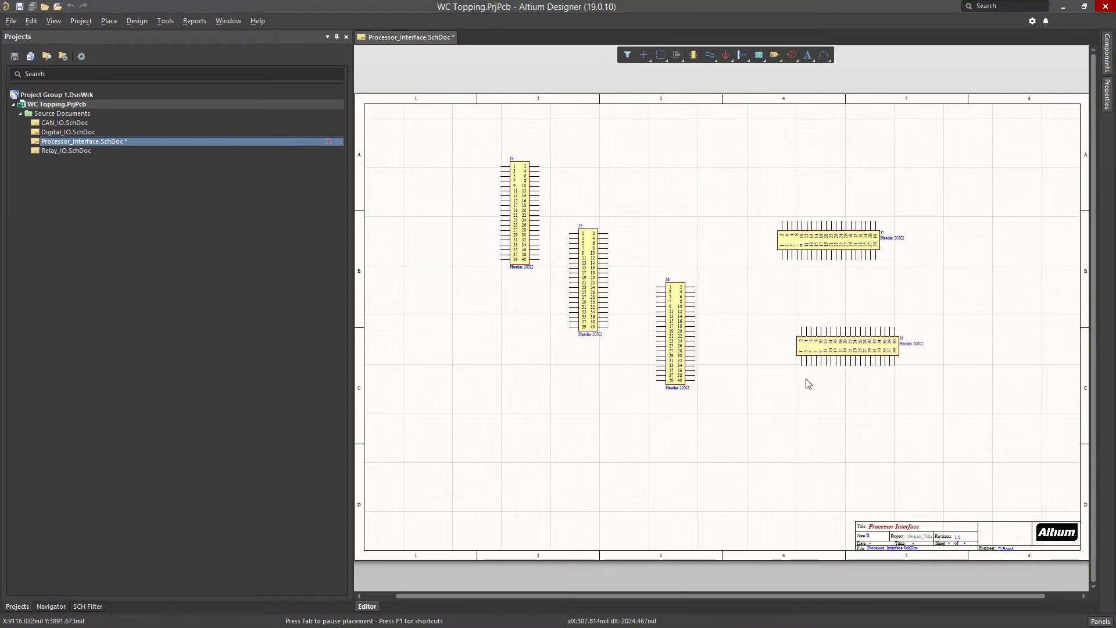
key("space")
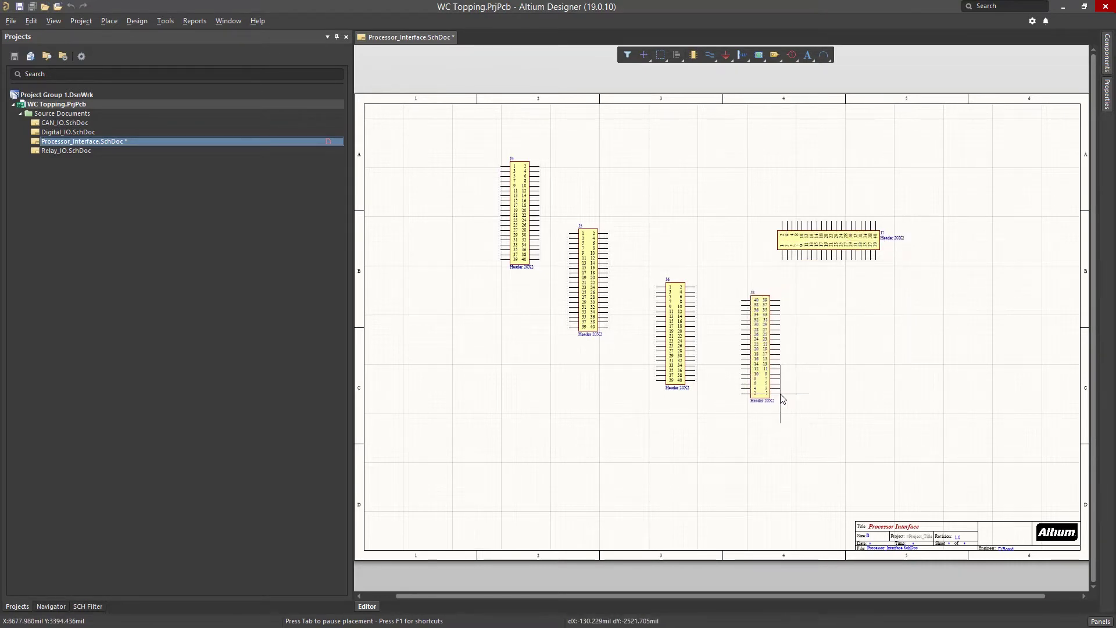
left_click(773, 420)
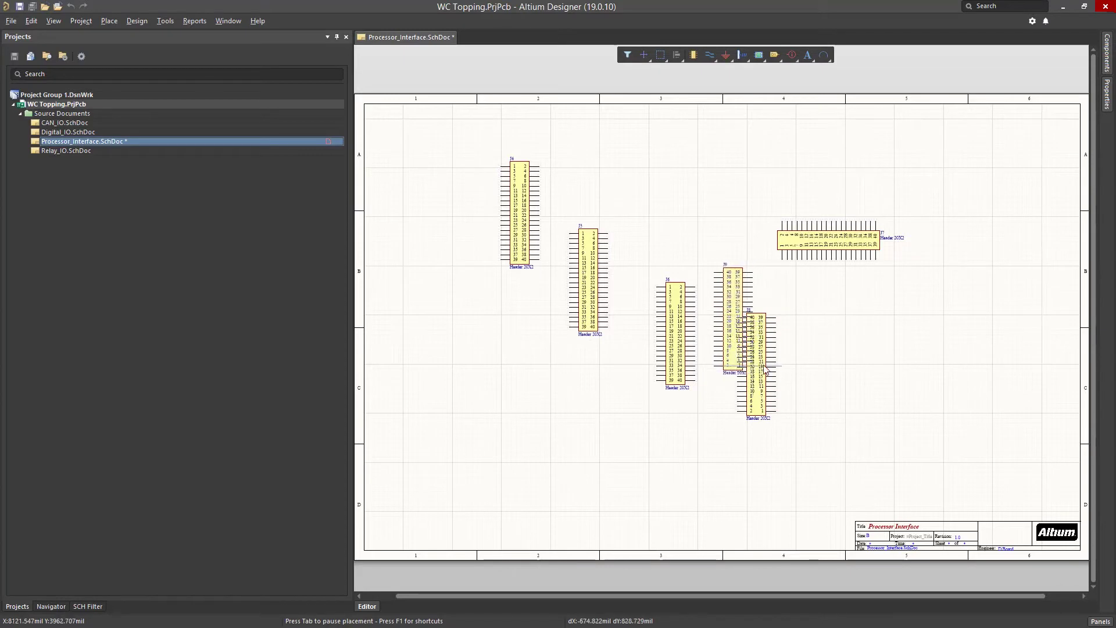
- Place J9 horizontally at the right and J10 upright at the lower left
key("space")
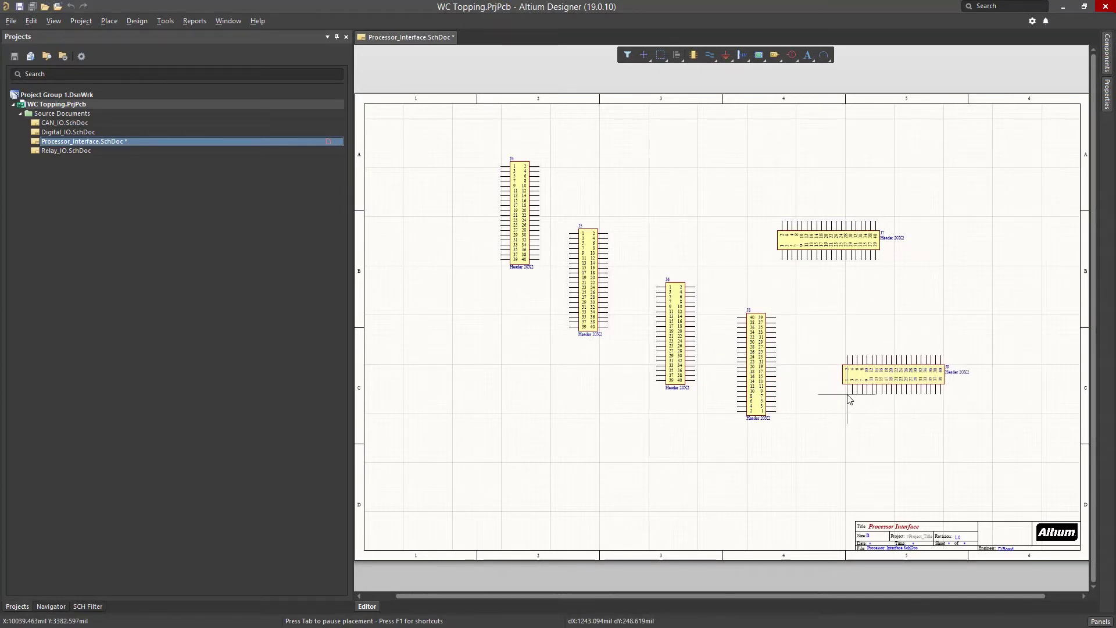
left_click(850, 396)
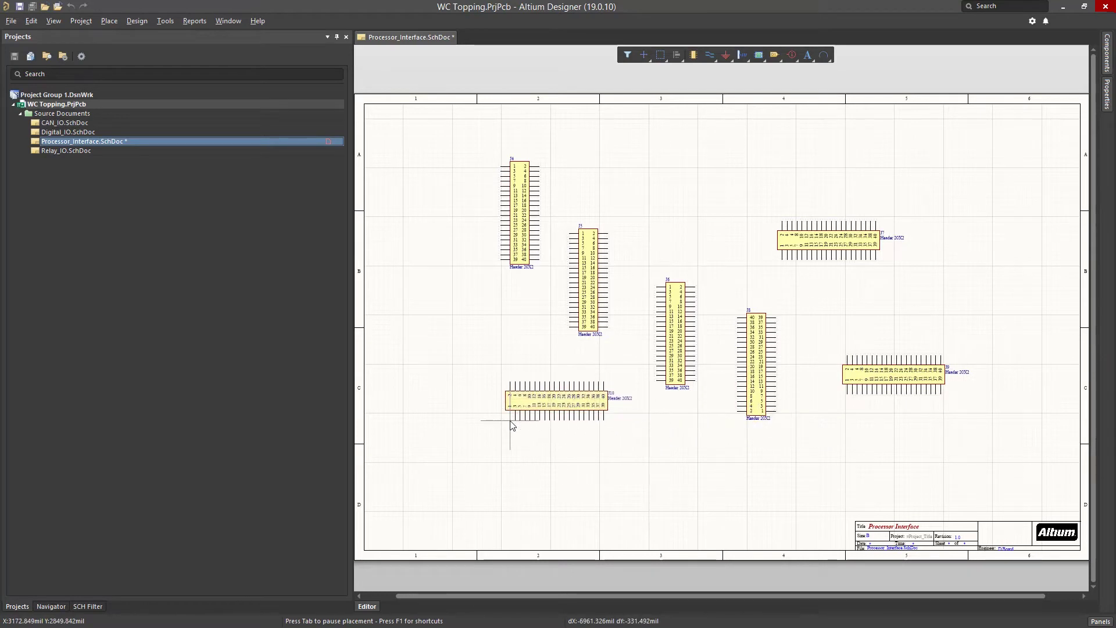
key("End")
key("space")
key("space")
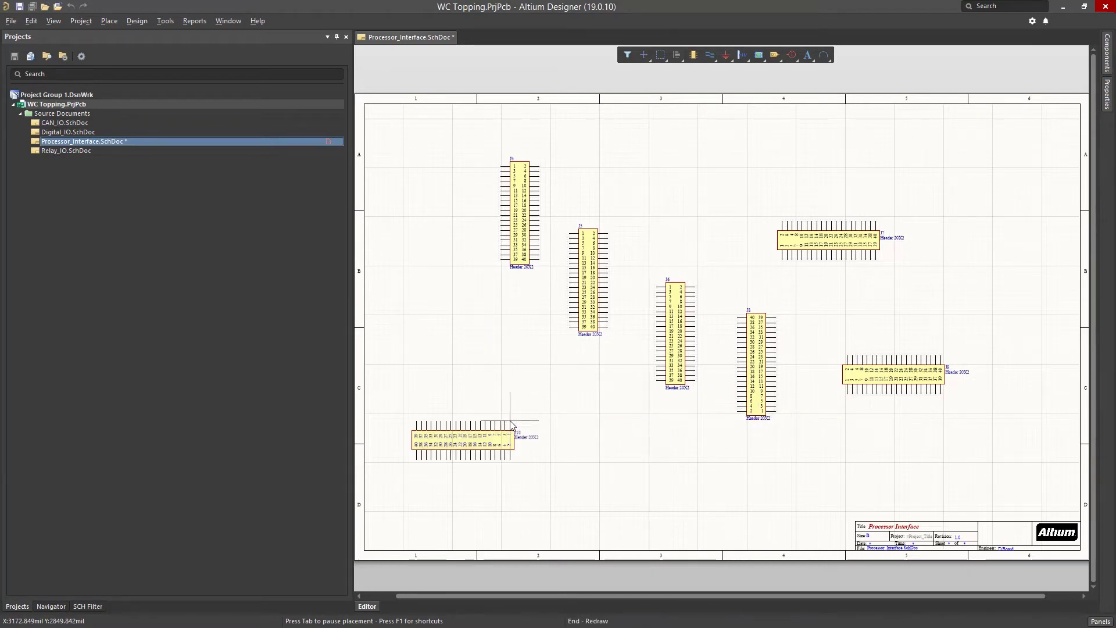
key("space")
left_click(451, 410)
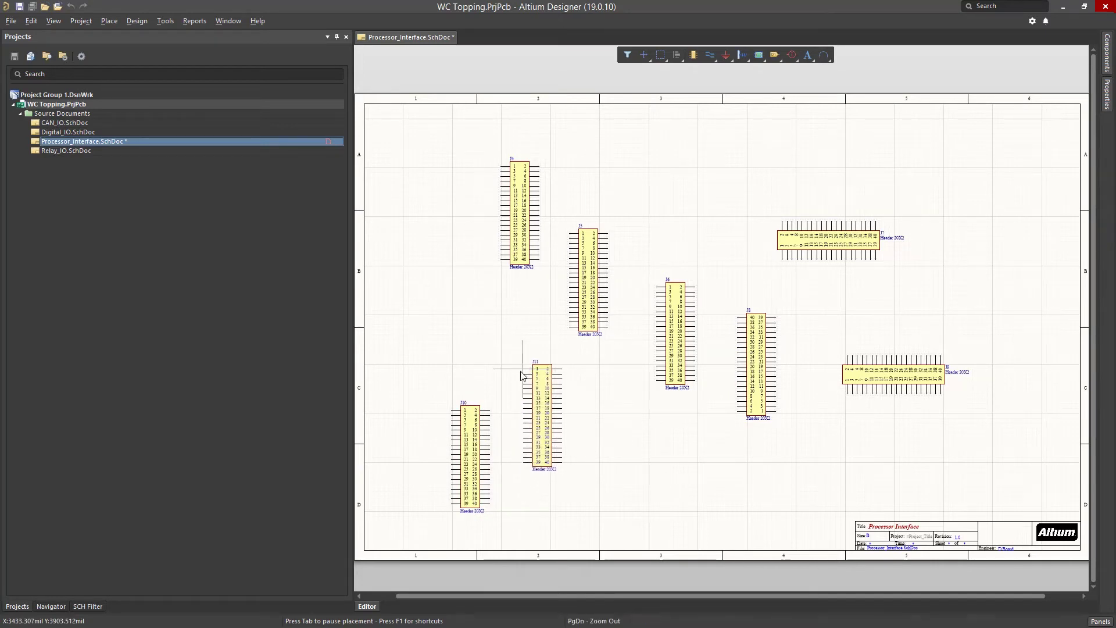
- Mirror header J11 along X and place it beside J10
key("End")
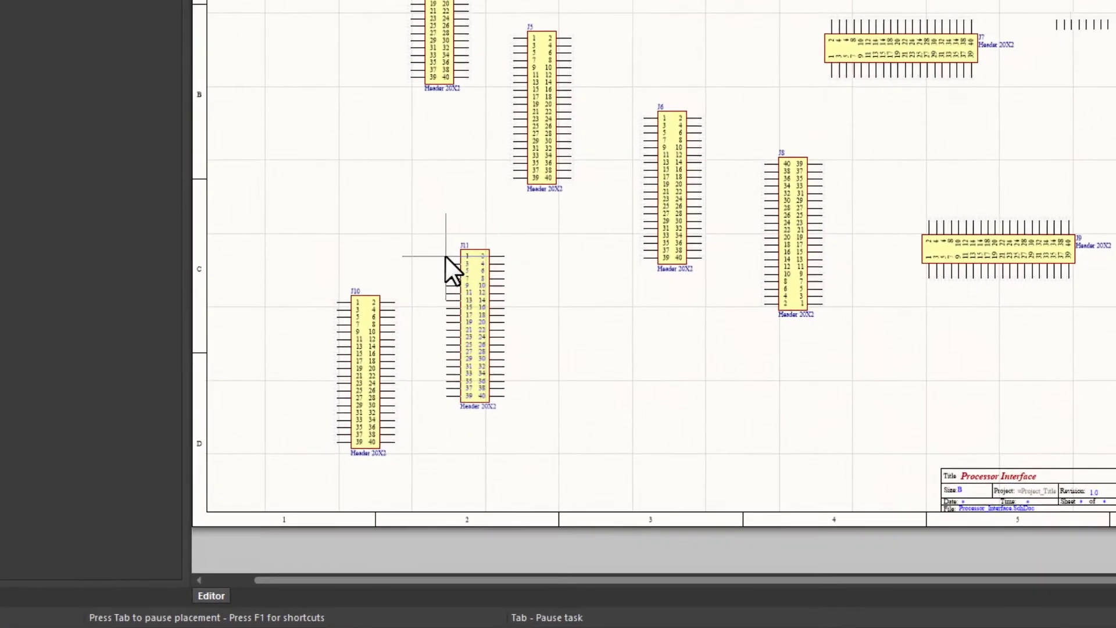
key("x")
left_click(480, 264)
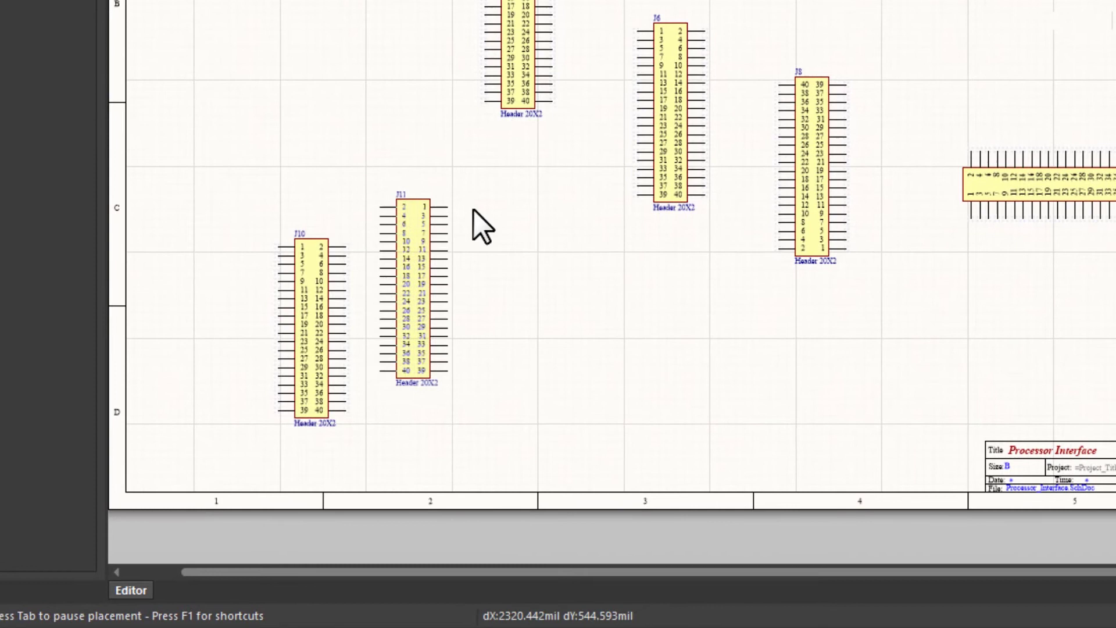
left_click(501, 232)
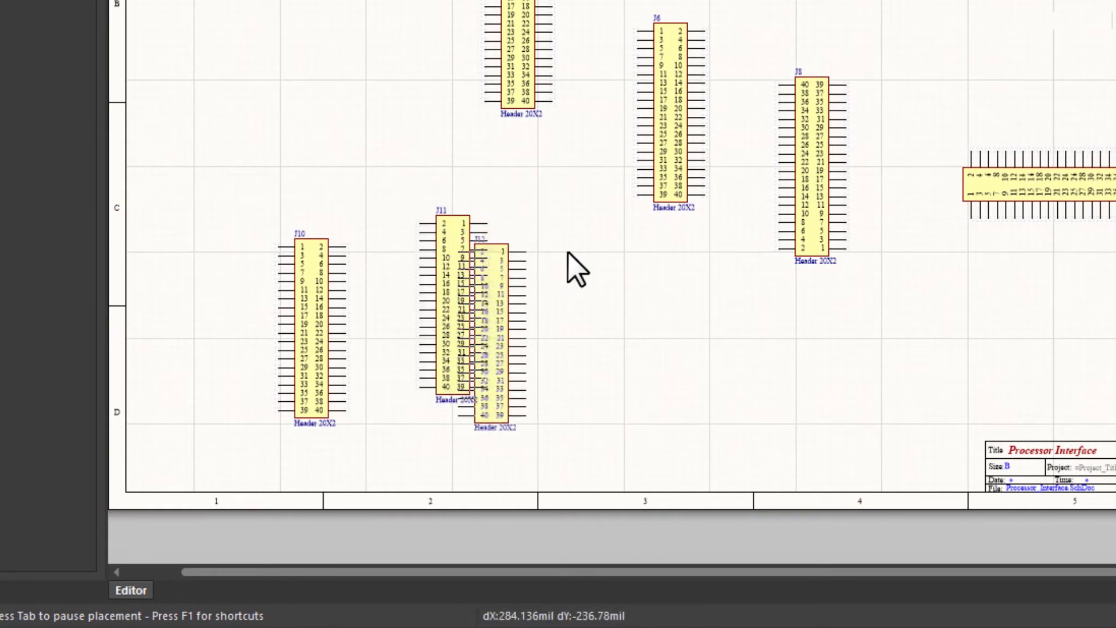
- Flip J12 vertically, nudge it into the bottom row next to J11, and end placement
key("y")
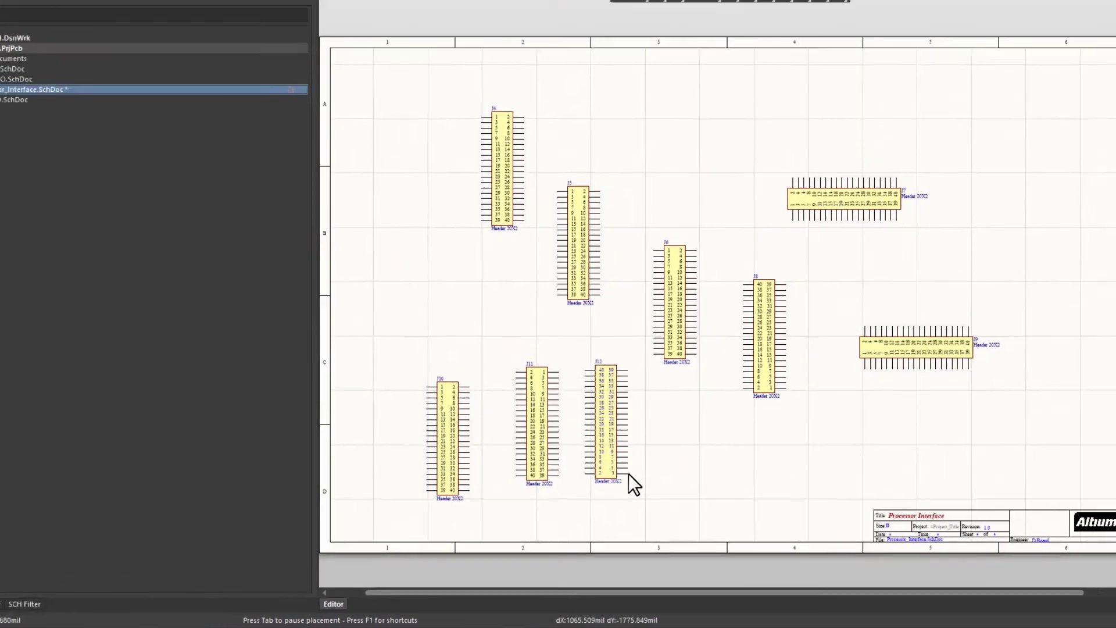
key("Down")
key("Right")
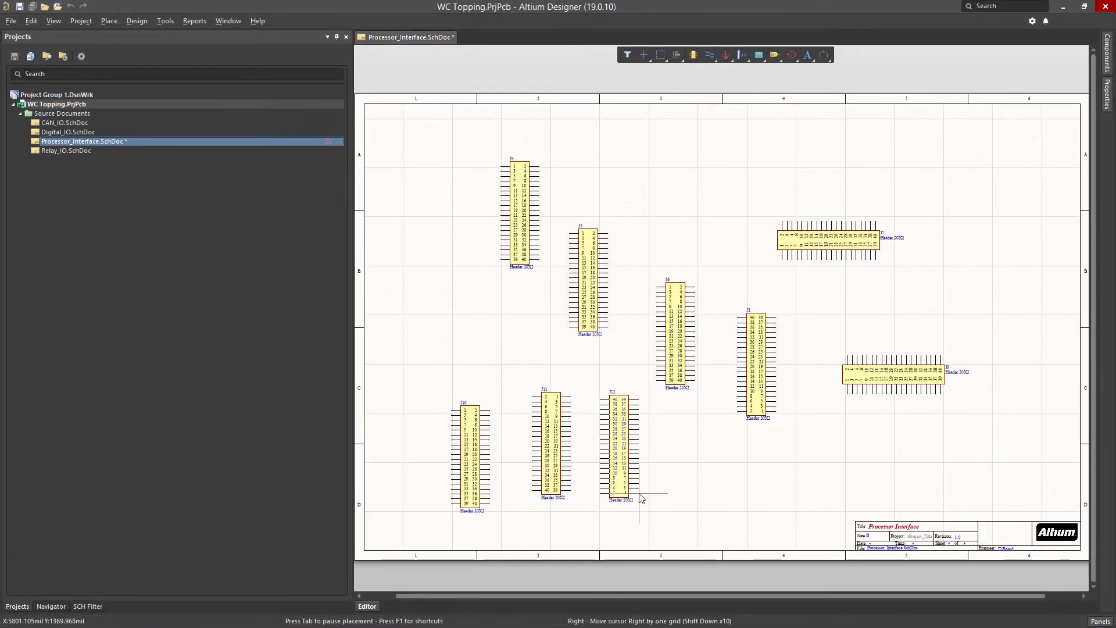
key("Escape")
left_click(657, 493)
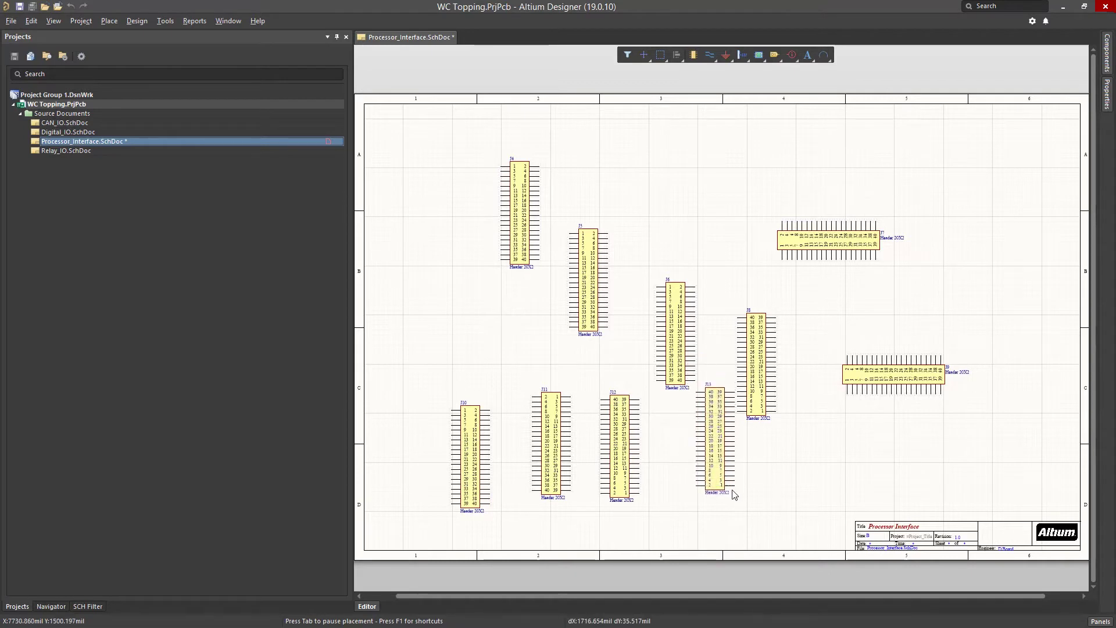
key("Escape")
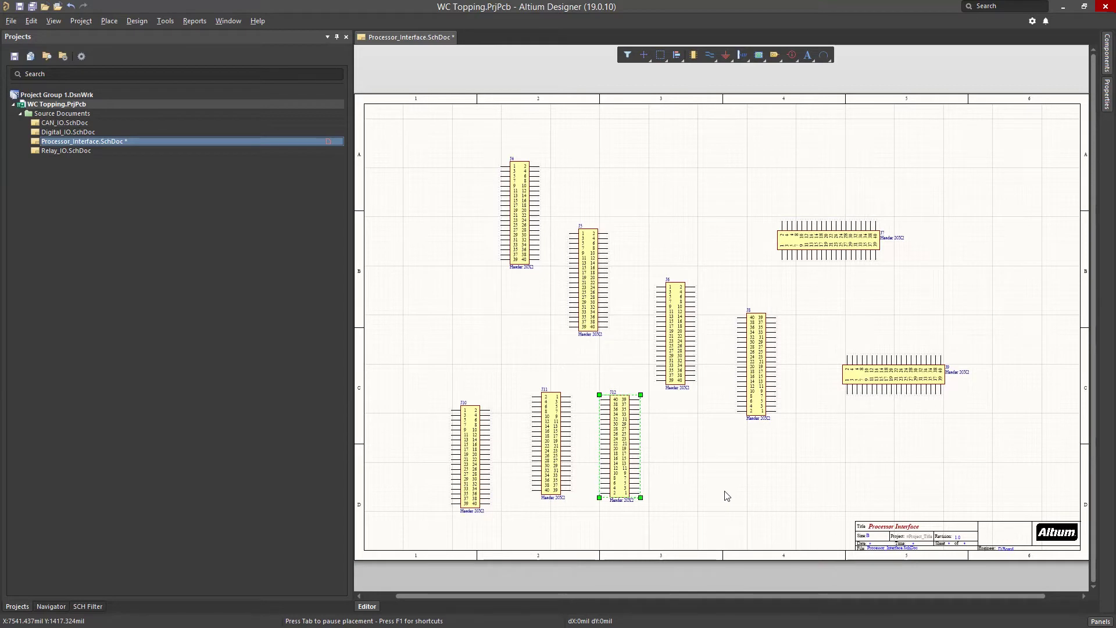
left_click(654, 479)
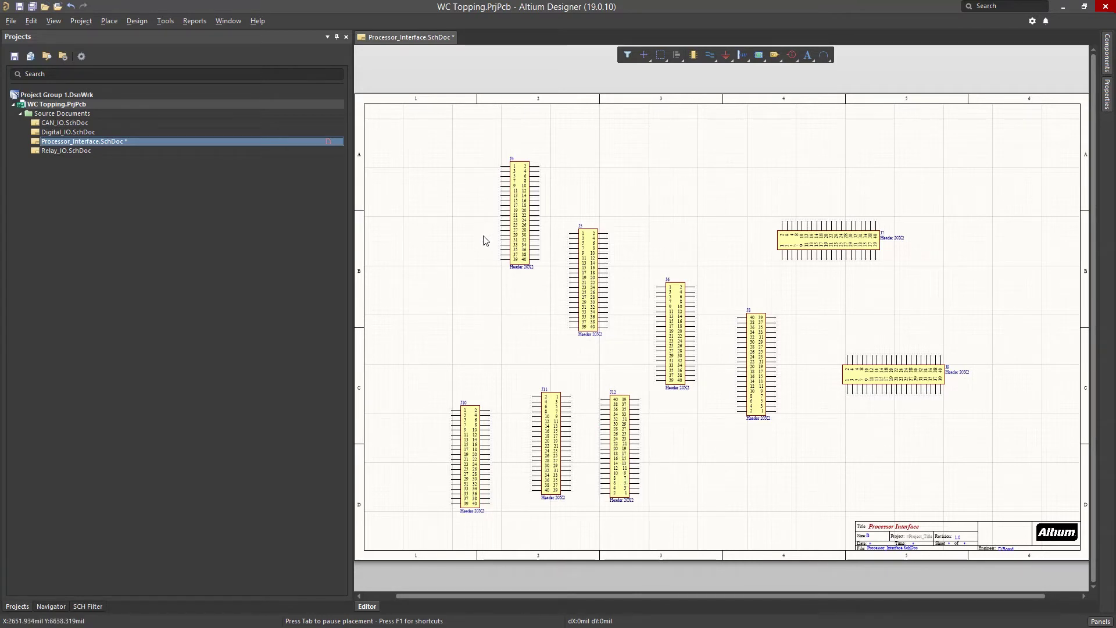
left_click(1107, 94)
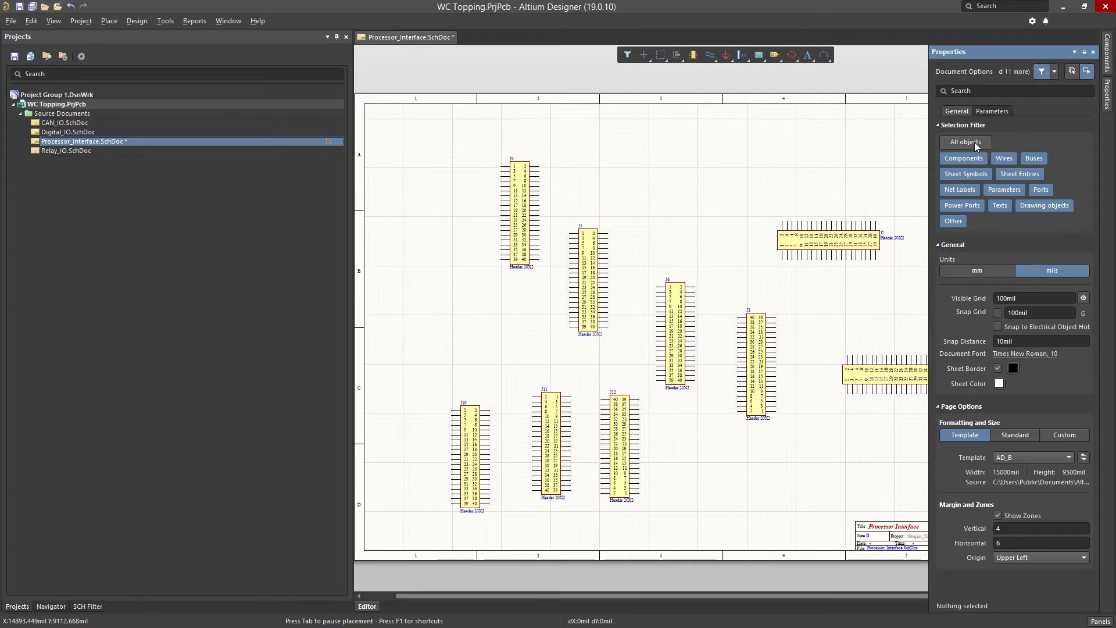
left_click(973, 142)
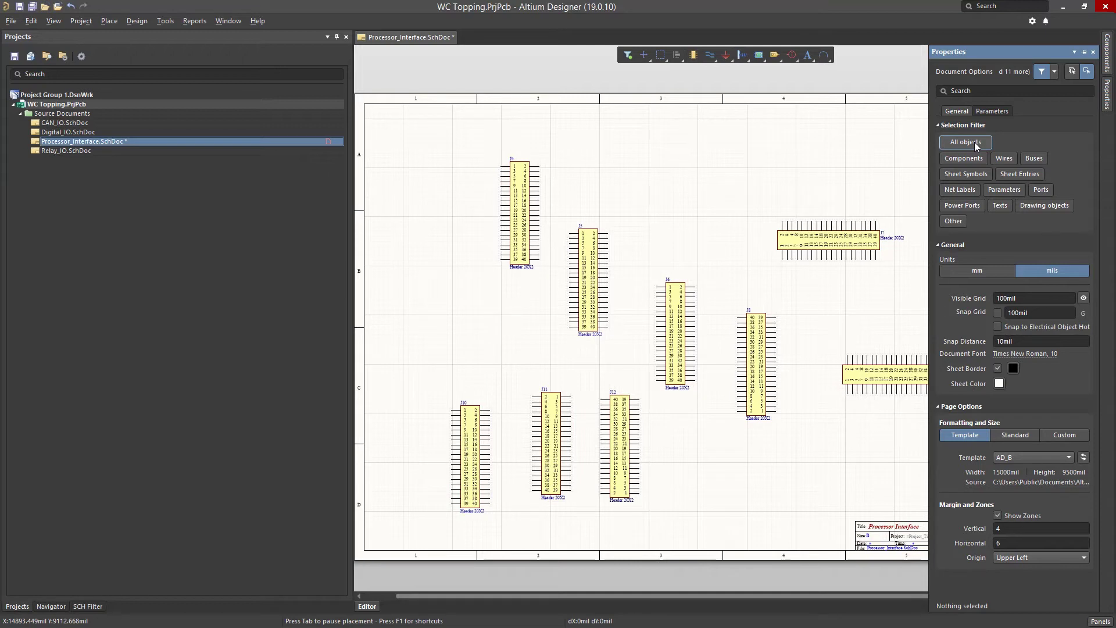
left_click(968, 158)
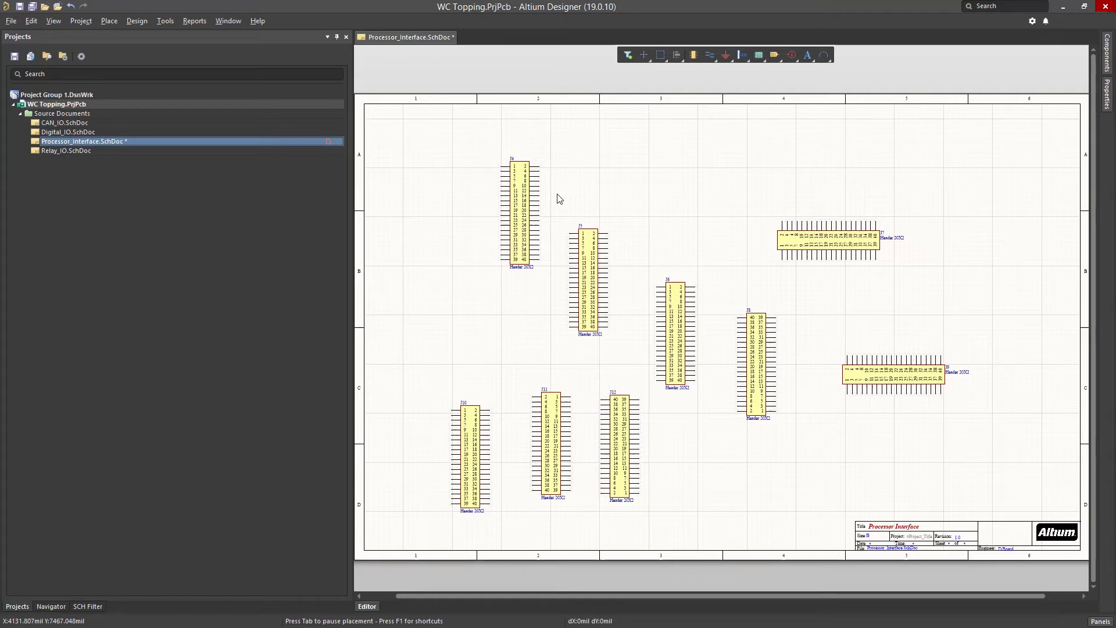
- Box-select the middle and right-hand headers, leaving J4 and J10 unselected
left_click(556, 194)
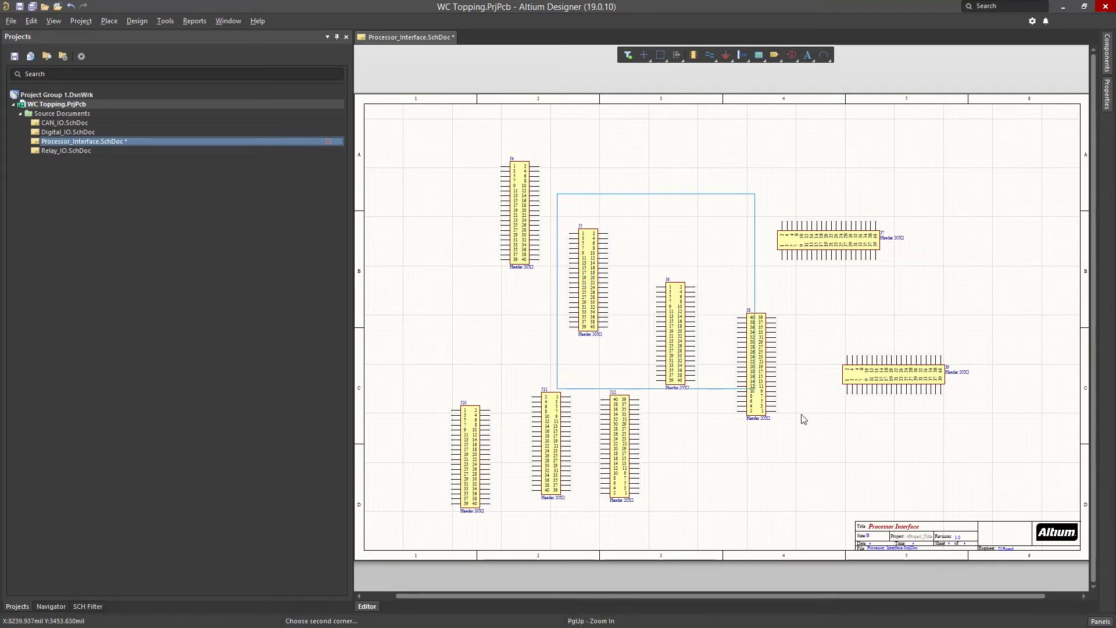
left_click(825, 435)
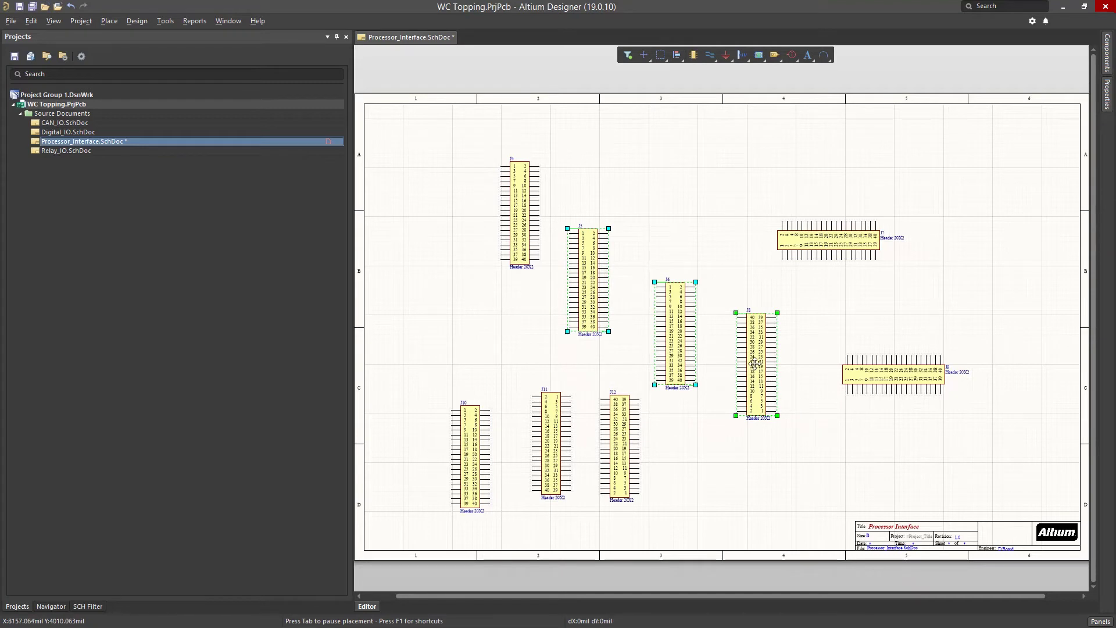
left_click(804, 187)
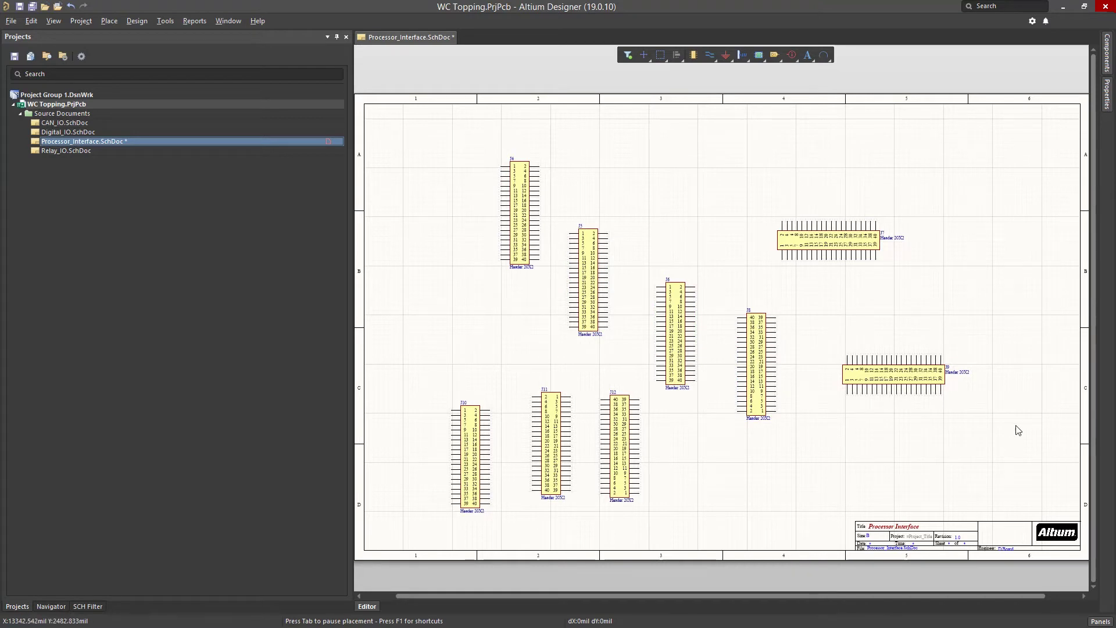
left_click(982, 232)
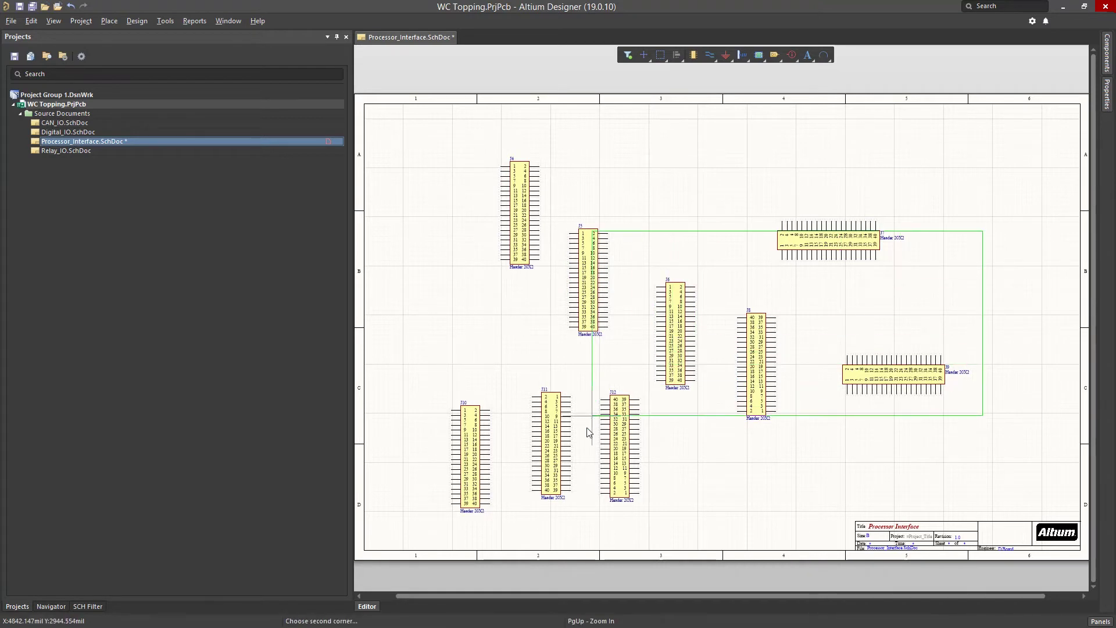
right_click(568, 451)
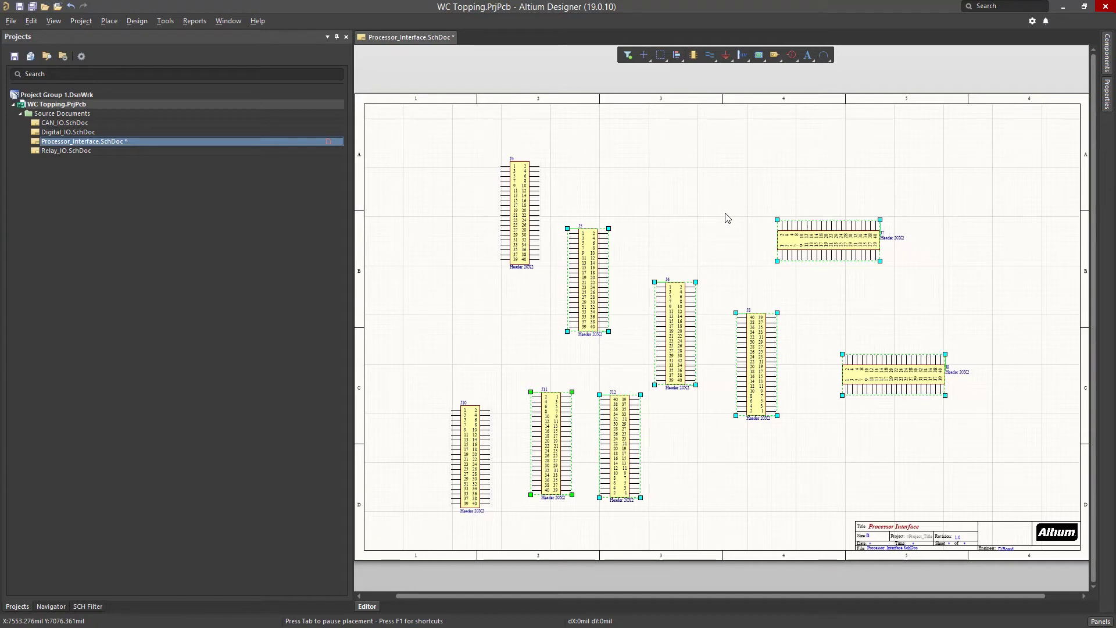
- Add J10 to the selection, delete every header except J4, and drag J4 to the sheet centre
left_click(403, 194)
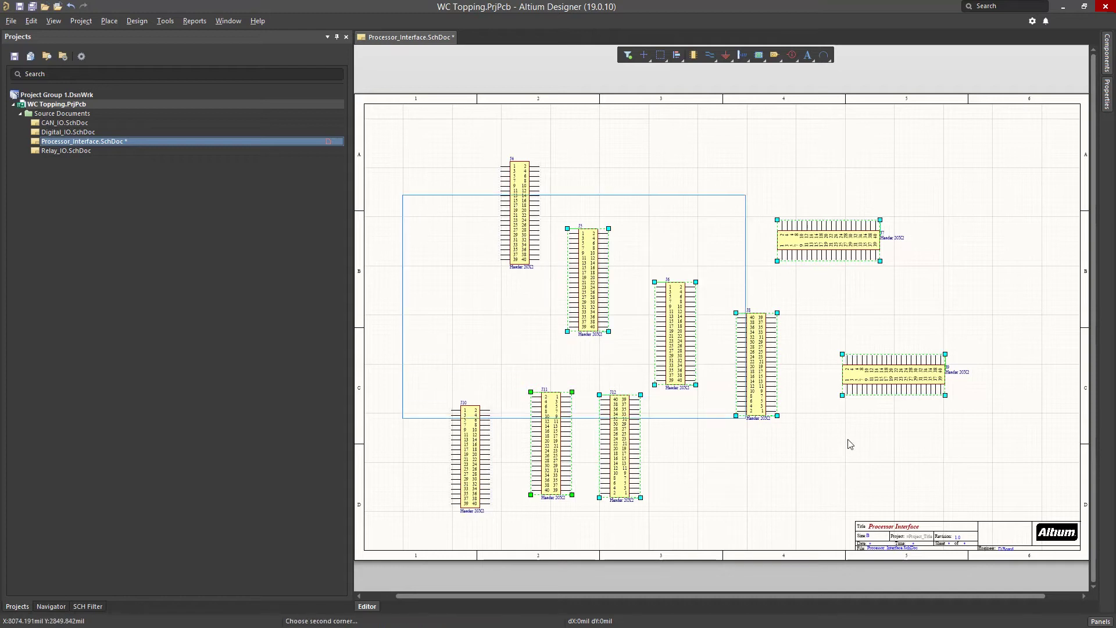
left_click(1024, 511)
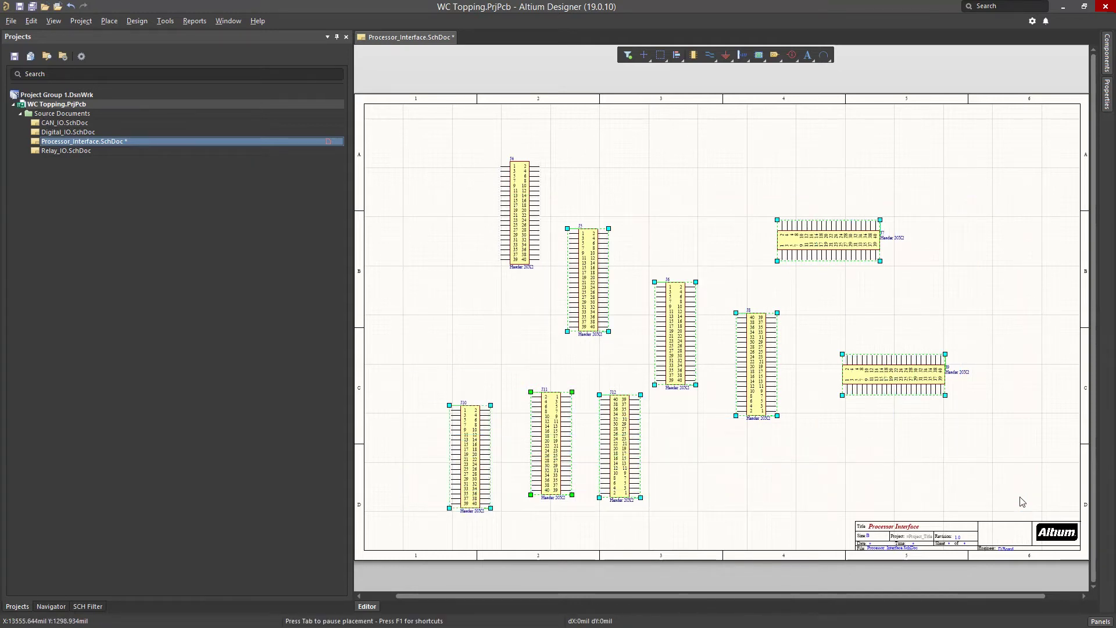
key("Delete")
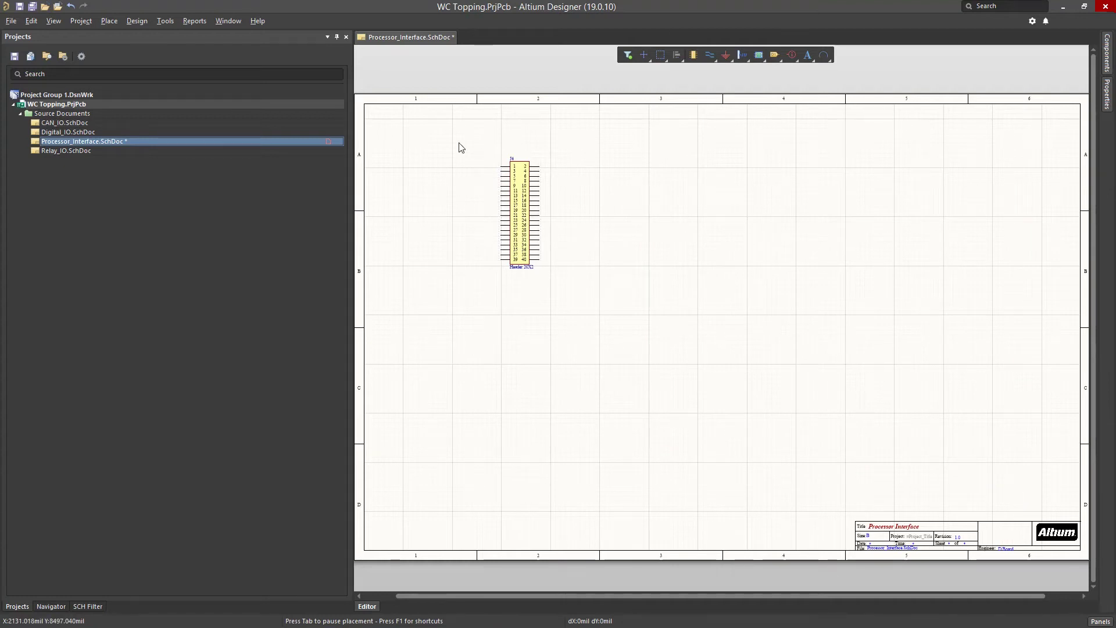
left_click(71, 7)
left_click(83, 6)
left_click_drag(540, 224, 677, 317)
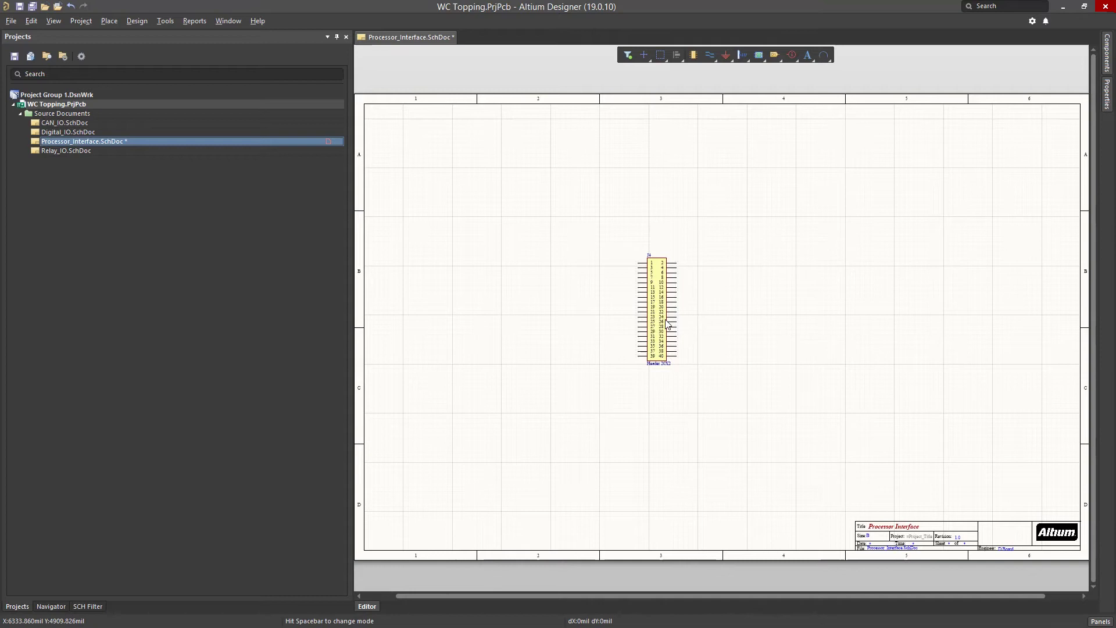
- Search the WCT.IntLib library for 'ca' and select the 100nF 50V capacitor
left_click(1107, 68)
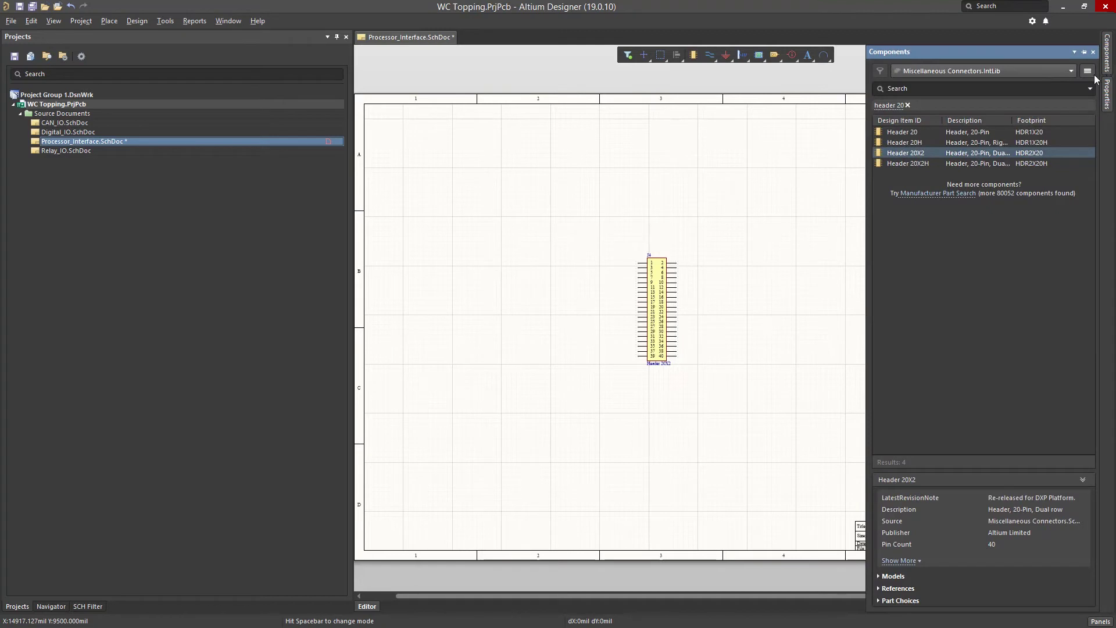
left_click(1013, 70)
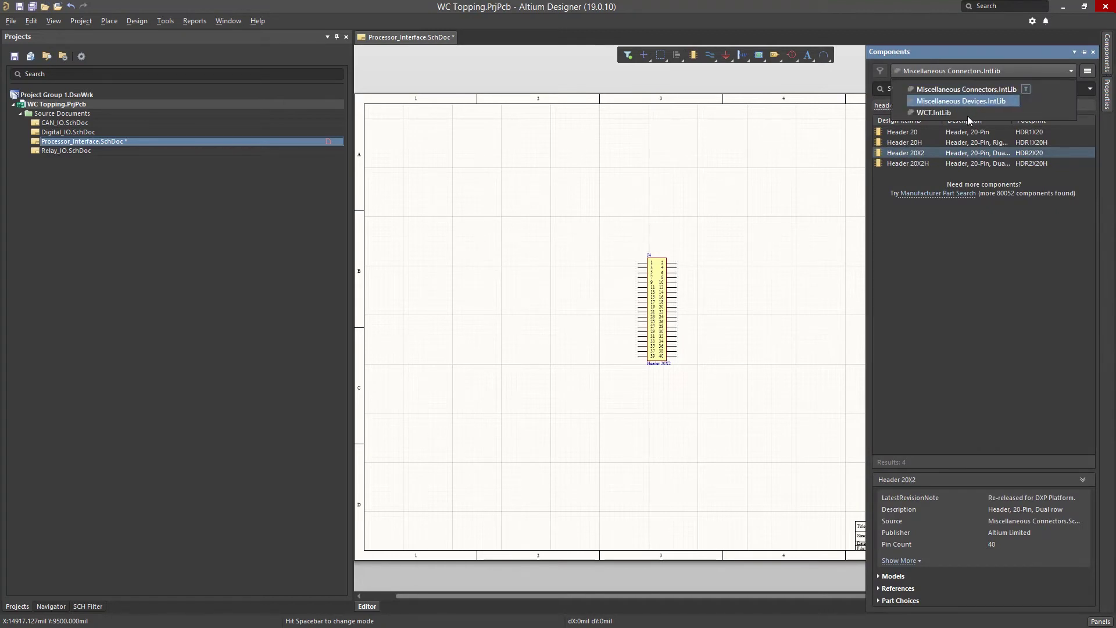
left_click(938, 113)
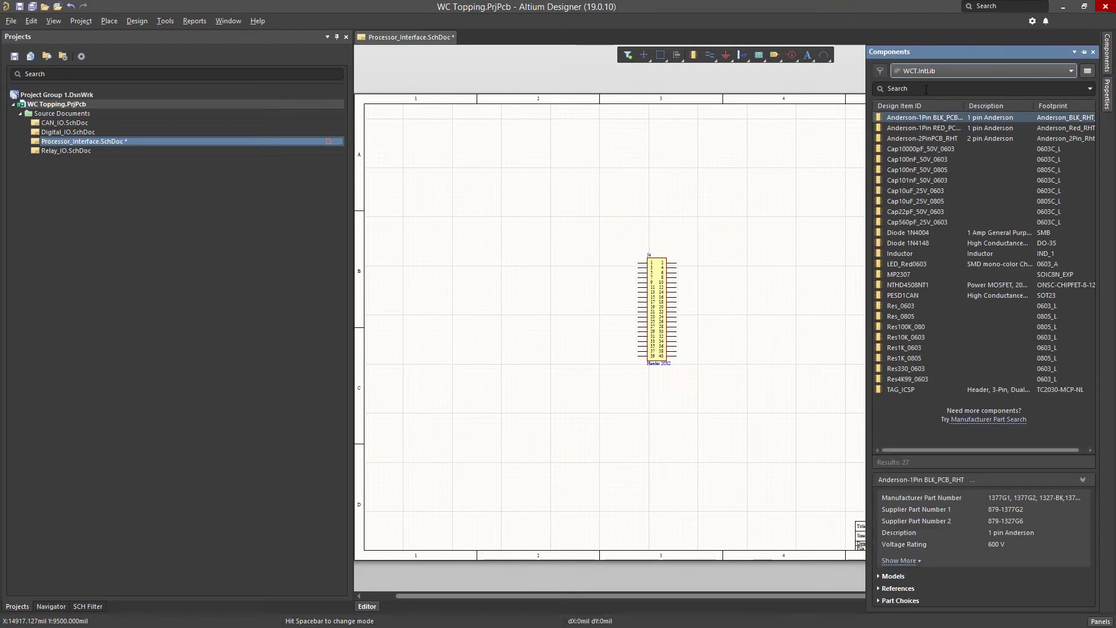
left_click(927, 89)
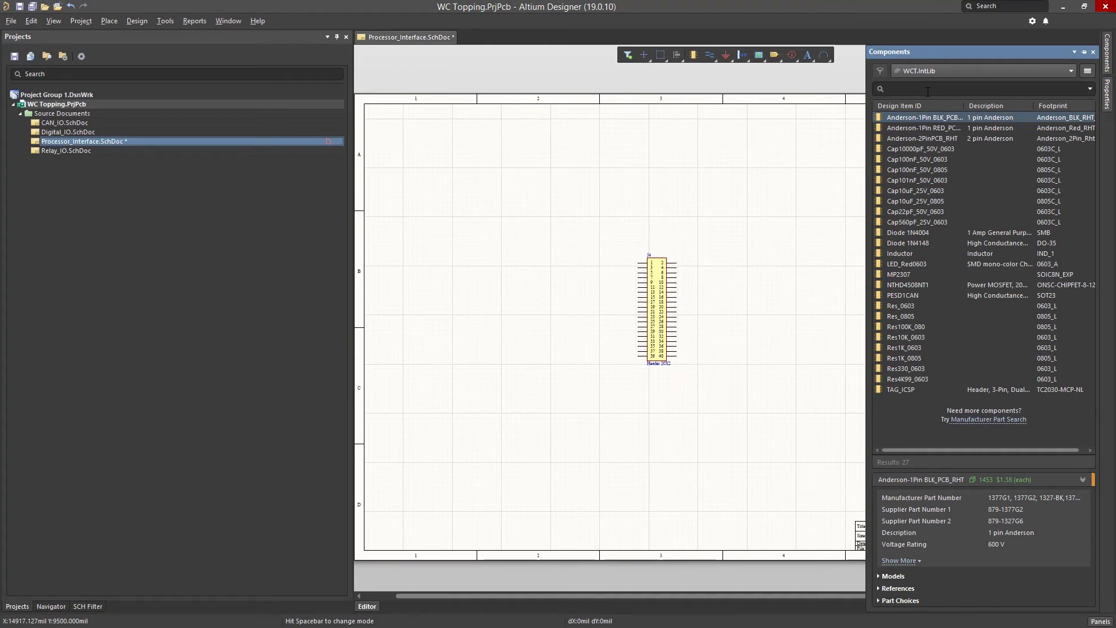
type("cap")
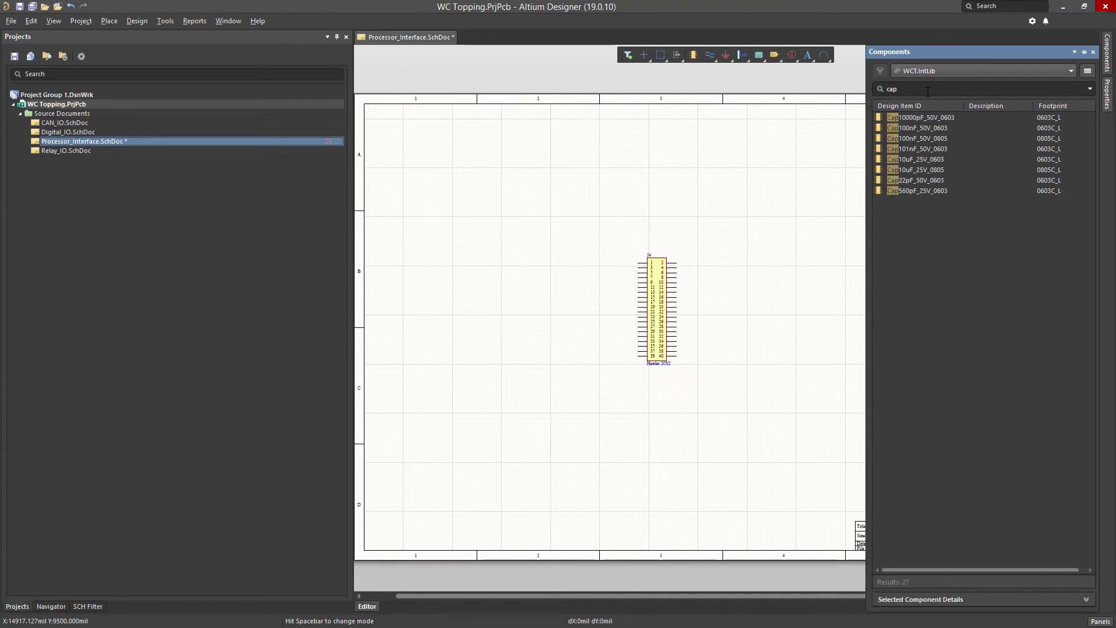
left_click(923, 128)
- Place the capacitor as C5 beside the J4 header and save the Processor_Interface sheet
right_click(923, 127)
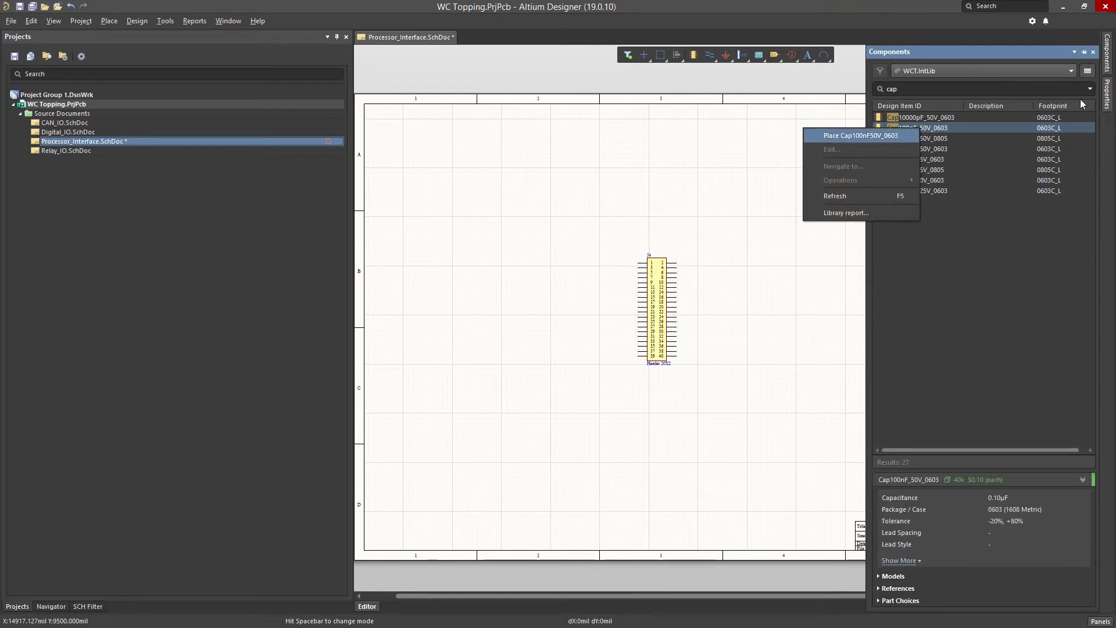
left_click(860, 134)
key("Tab")
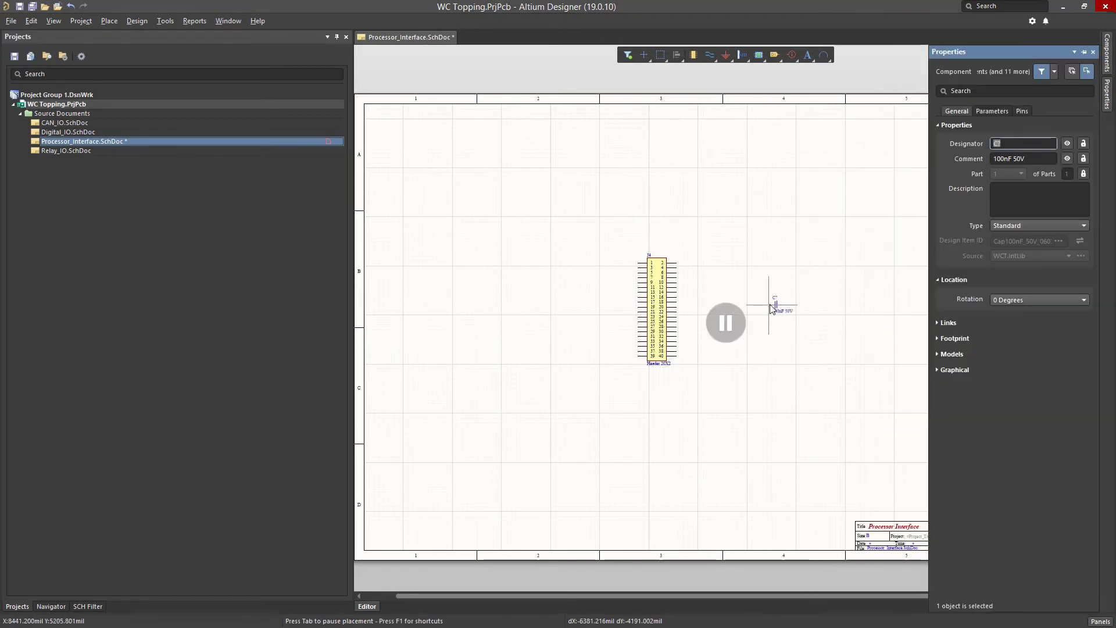
type("C5")
key("Return")
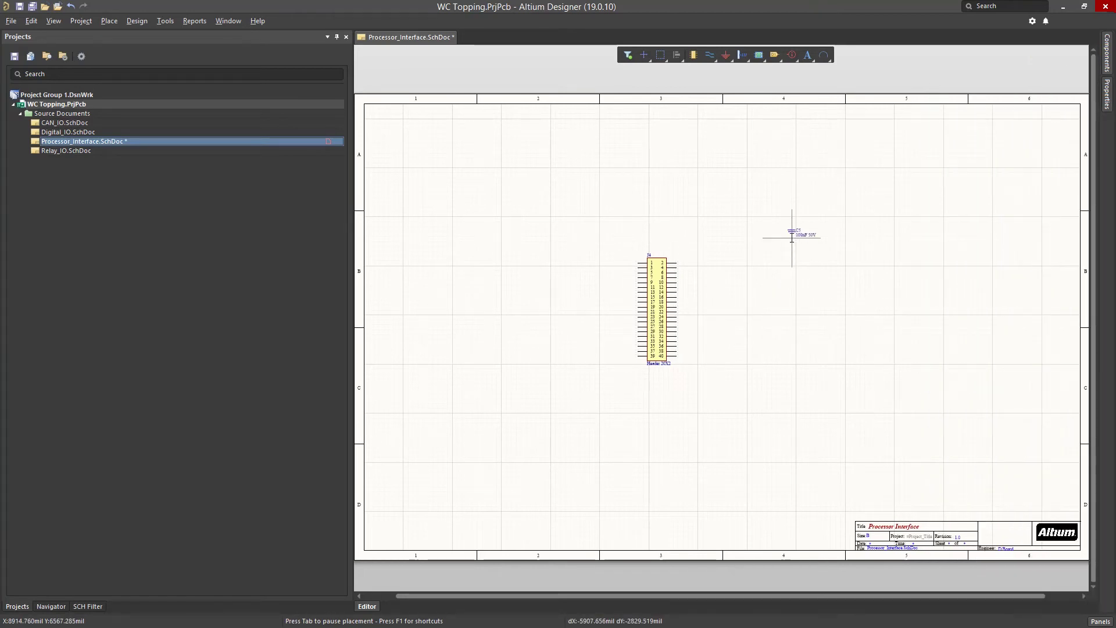
key("Escape")
left_click(776, 238)
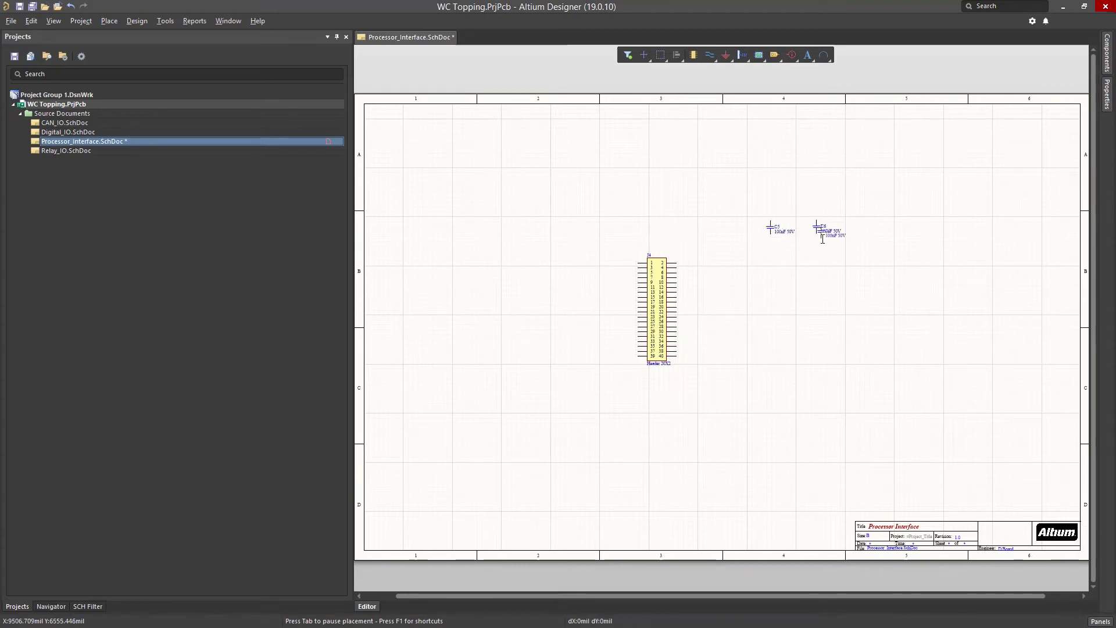
key("Escape")
left_click(11, 23)
left_click(26, 111)
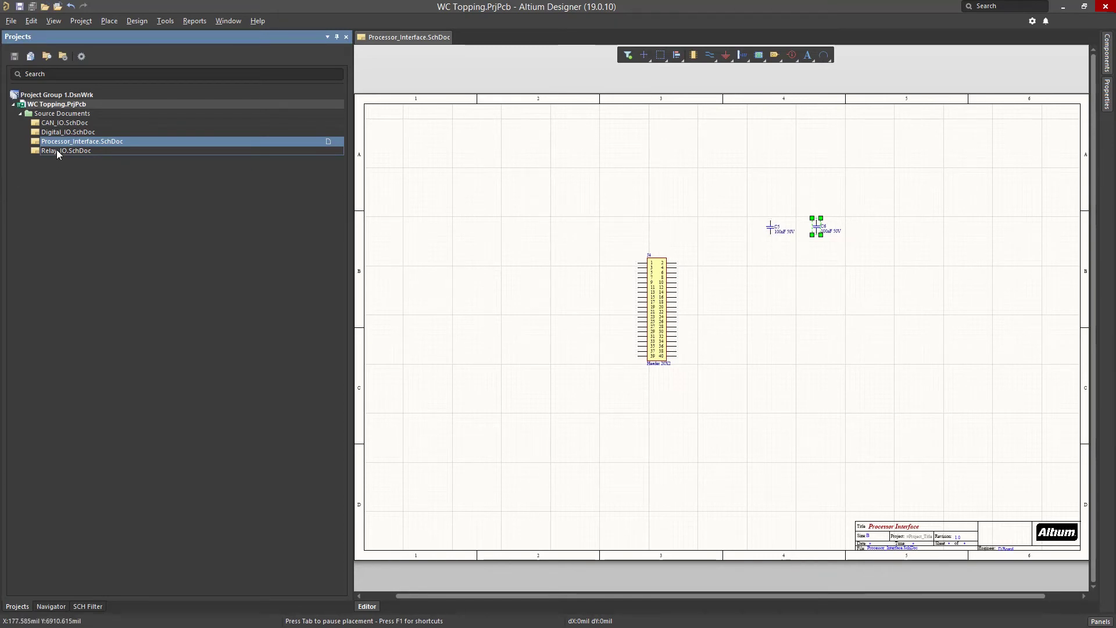
- Open Relay_IO.SchDoc and search WCT.IntLib for 'nthd' to show only NTHD4508NT1
double_click(123, 151)
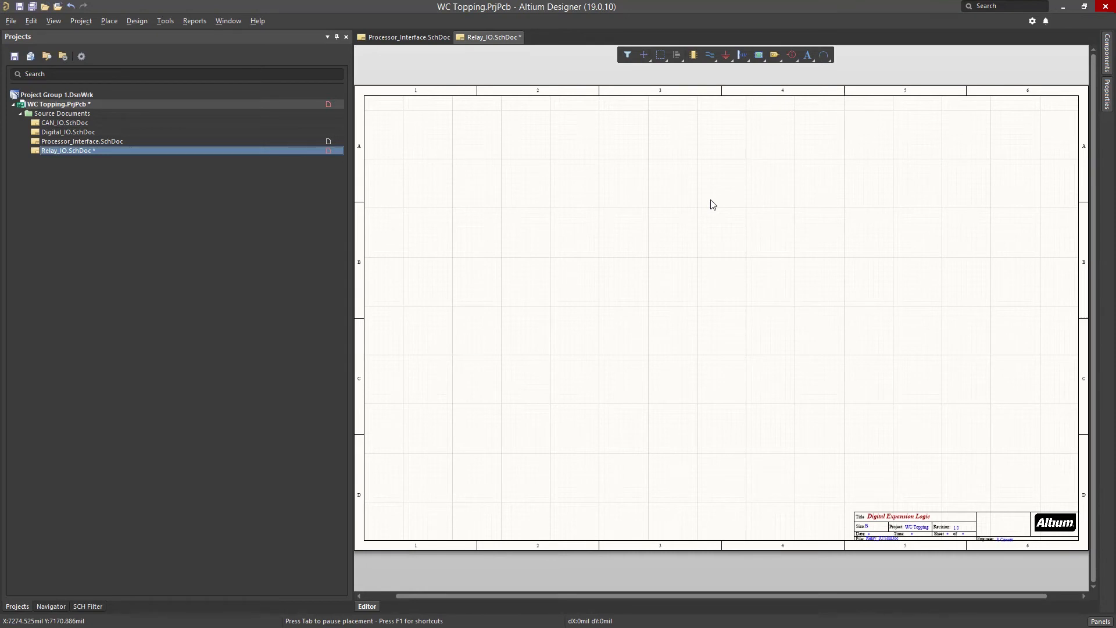
left_click(1107, 53)
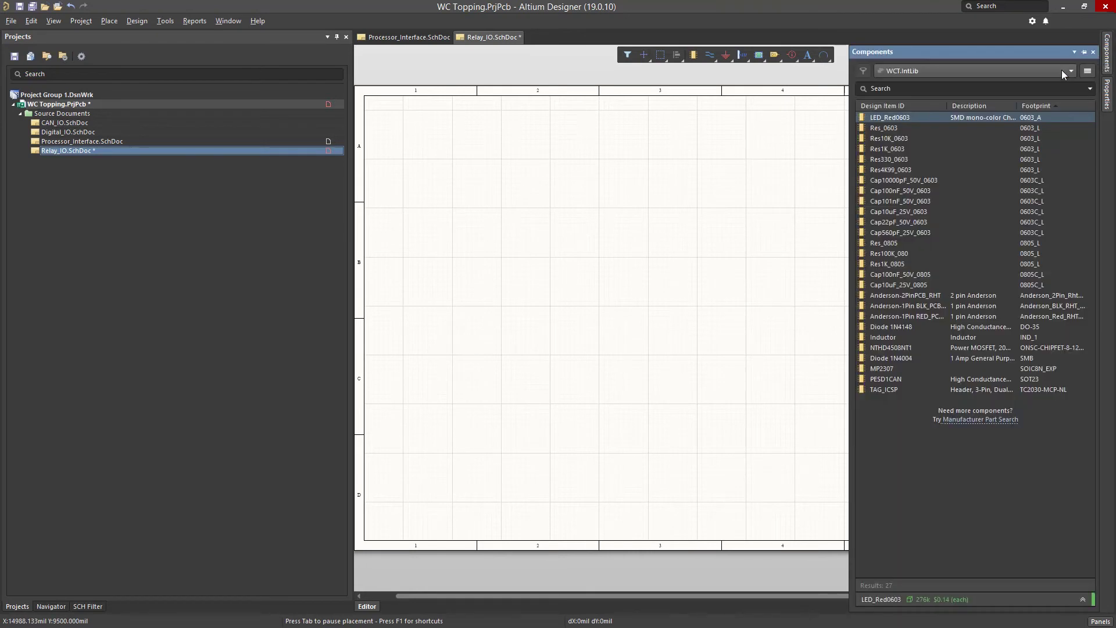
left_click(929, 72)
left_click(906, 111)
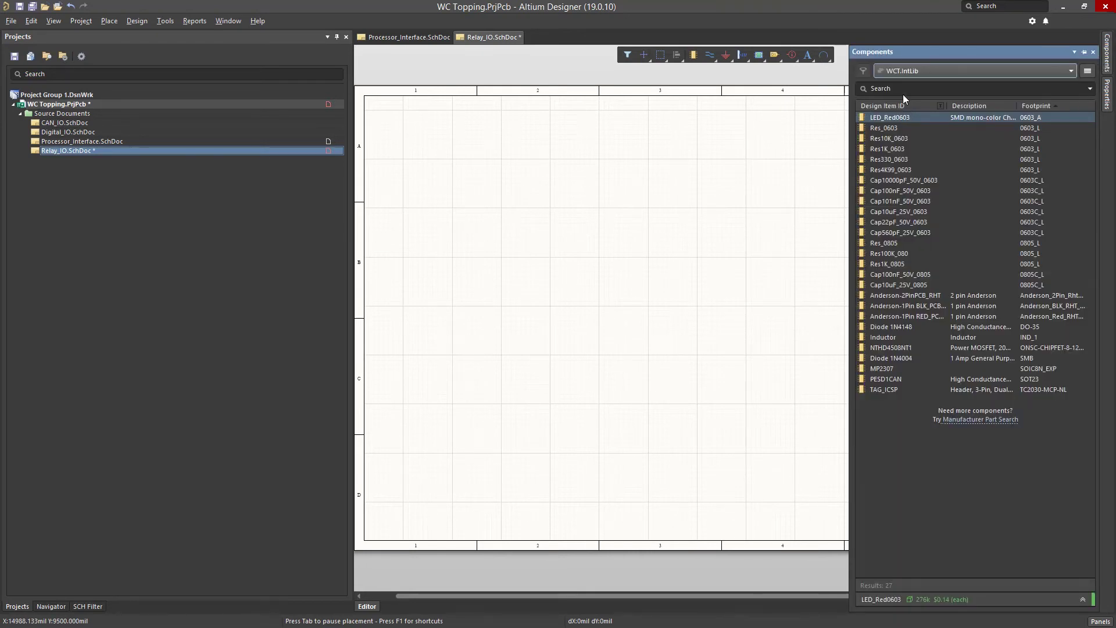
left_click(902, 89)
type("nthd")
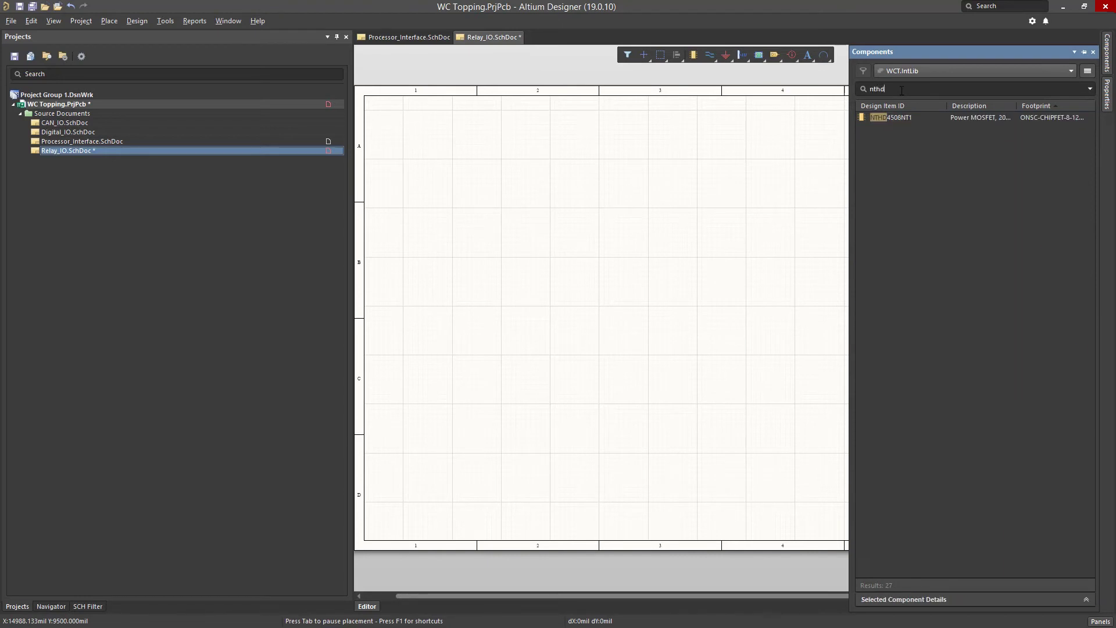
key("Return")
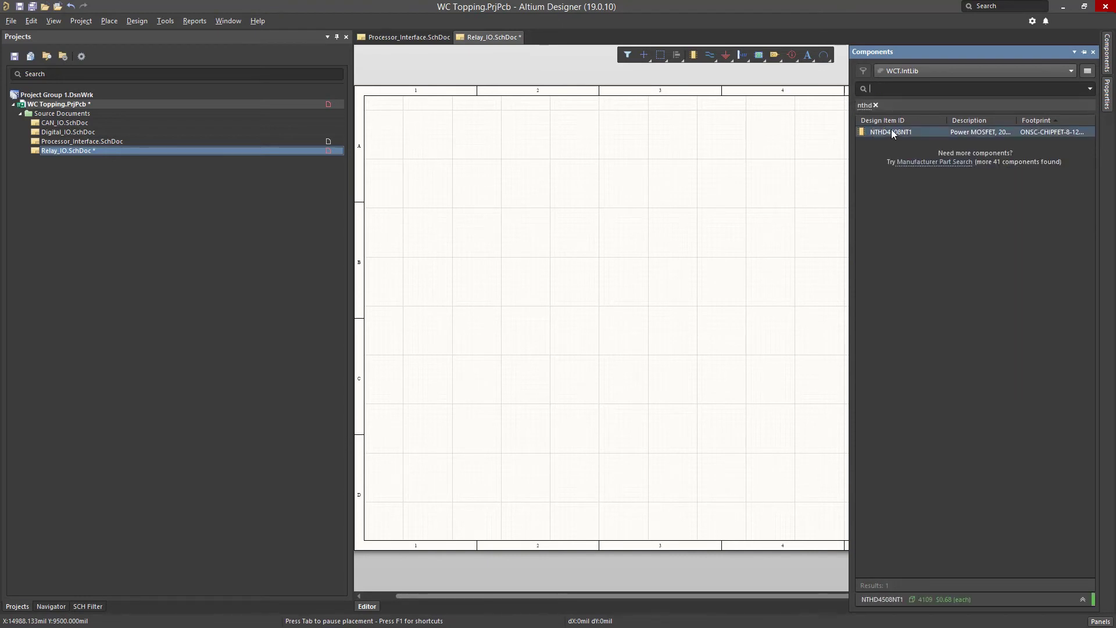
- Place the NTHD4508NT1 MOSFET with designator Q1, dropping half Q1A on the sheet
right_click(889, 132)
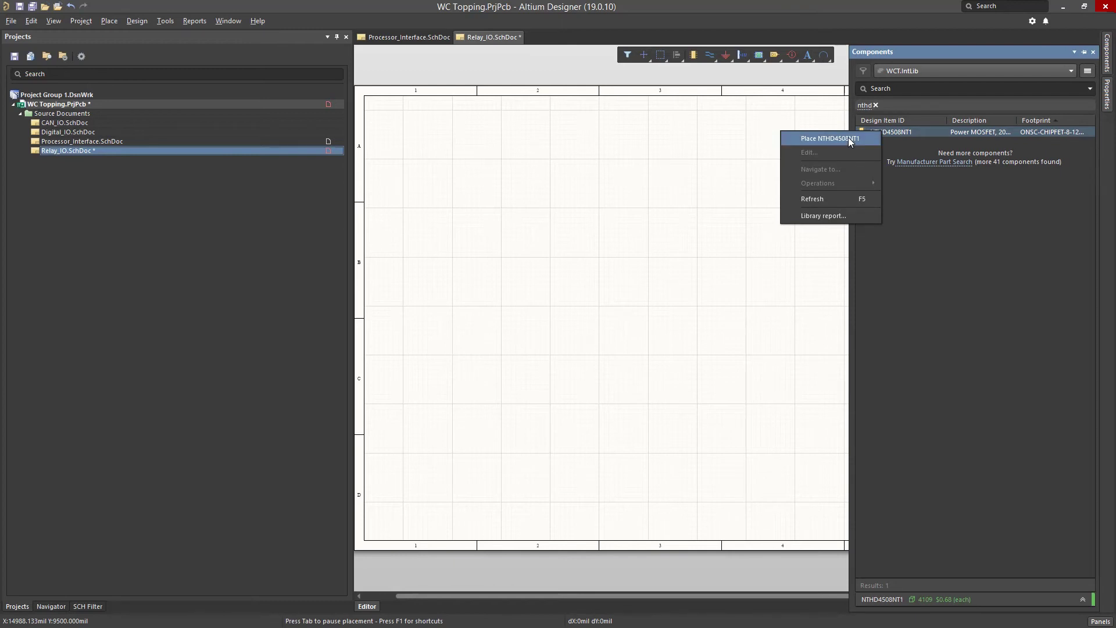
left_click(849, 138)
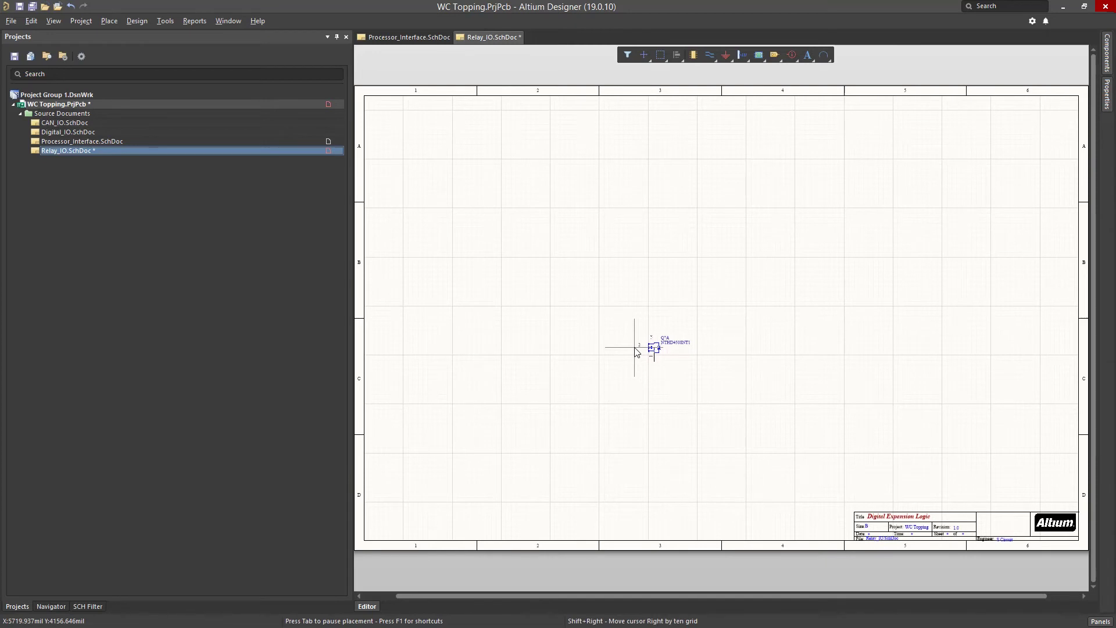
key("Tab")
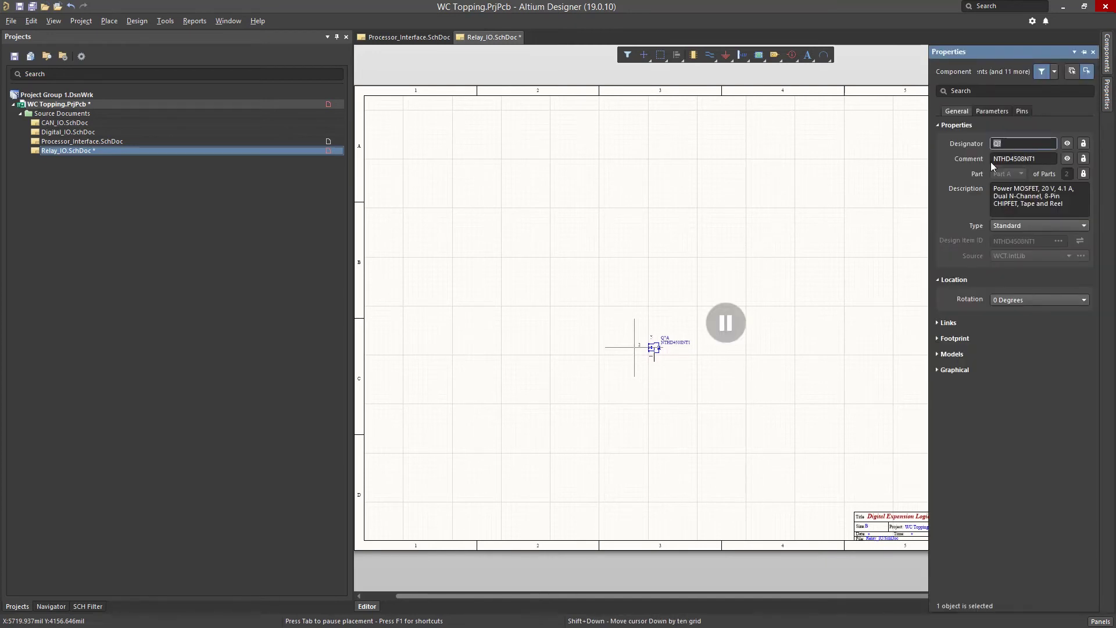
left_click(1014, 144)
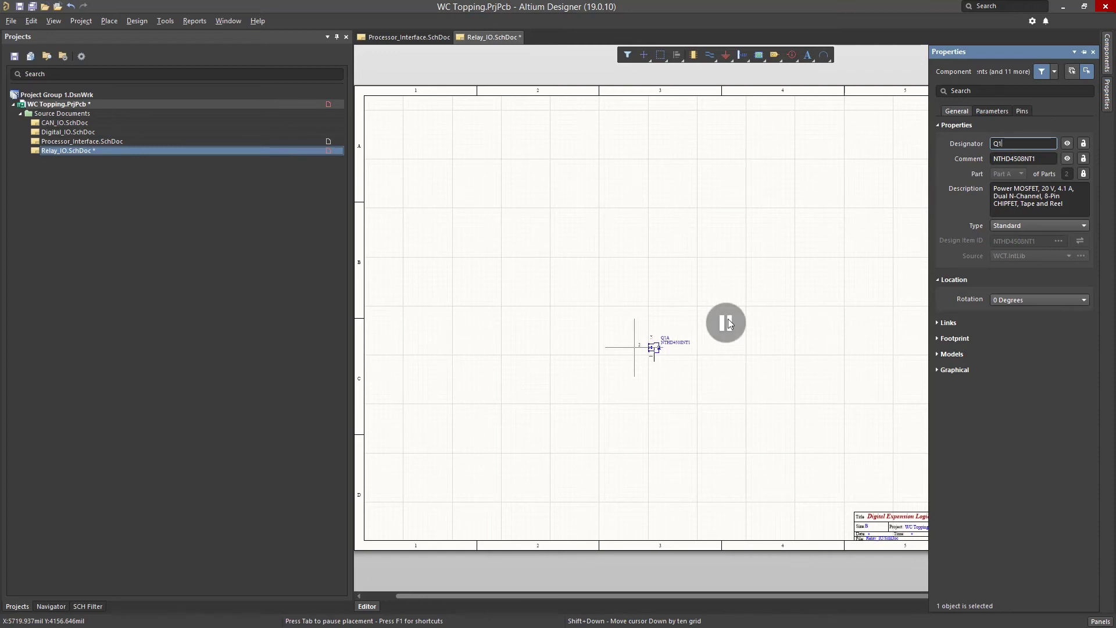
key("Return")
left_click(633, 344)
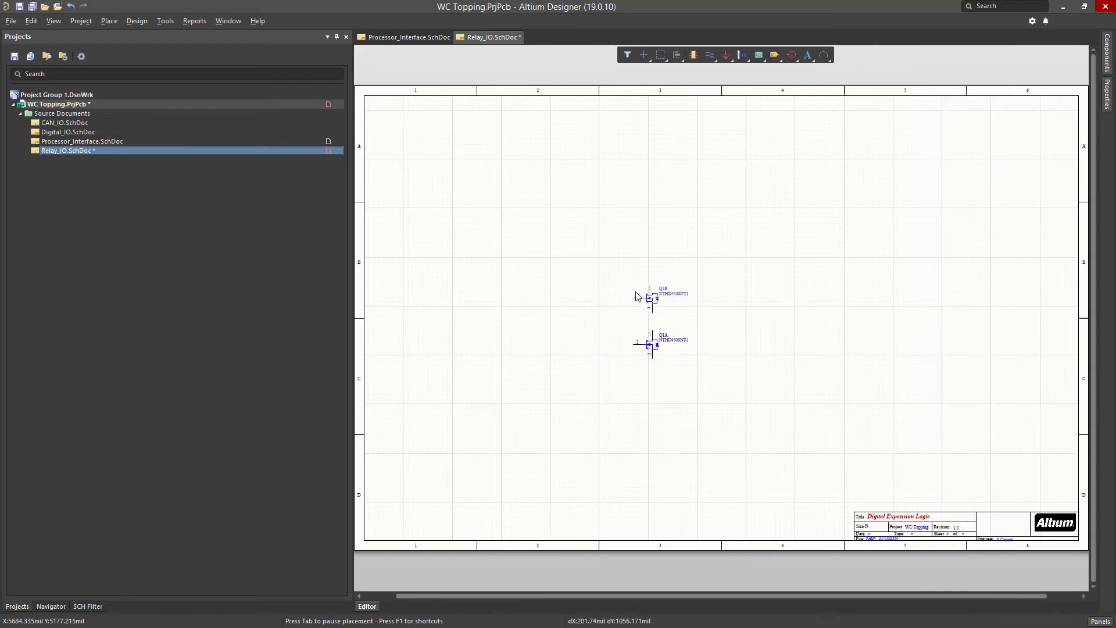
- Place Q1B above Q1A, then place two 1N4148 diodes on the sheet
left_click(638, 184)
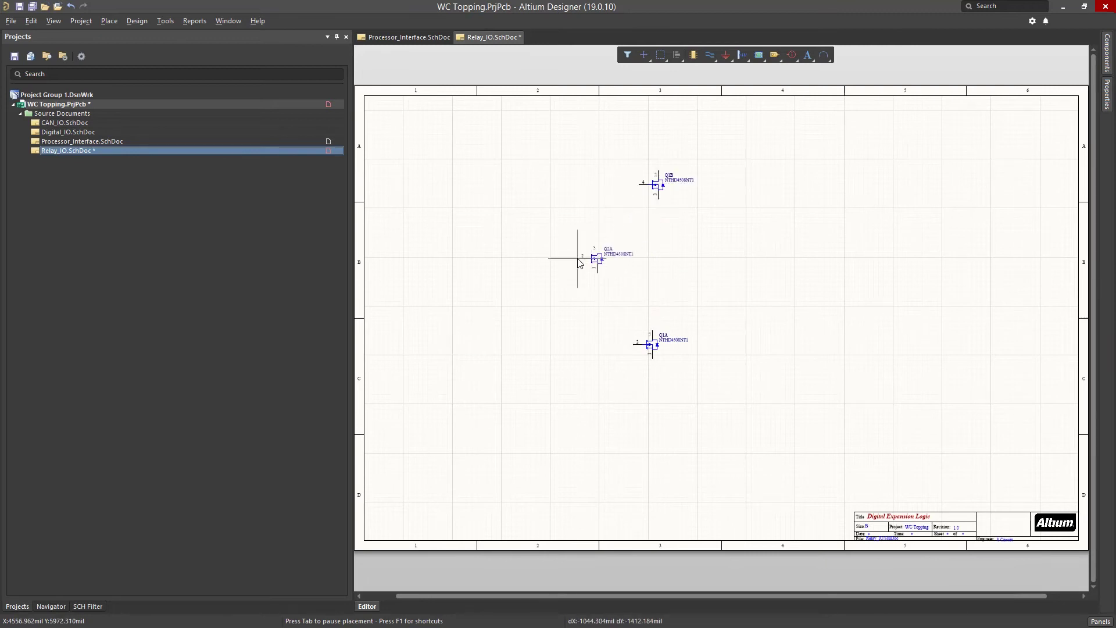
key("Escape")
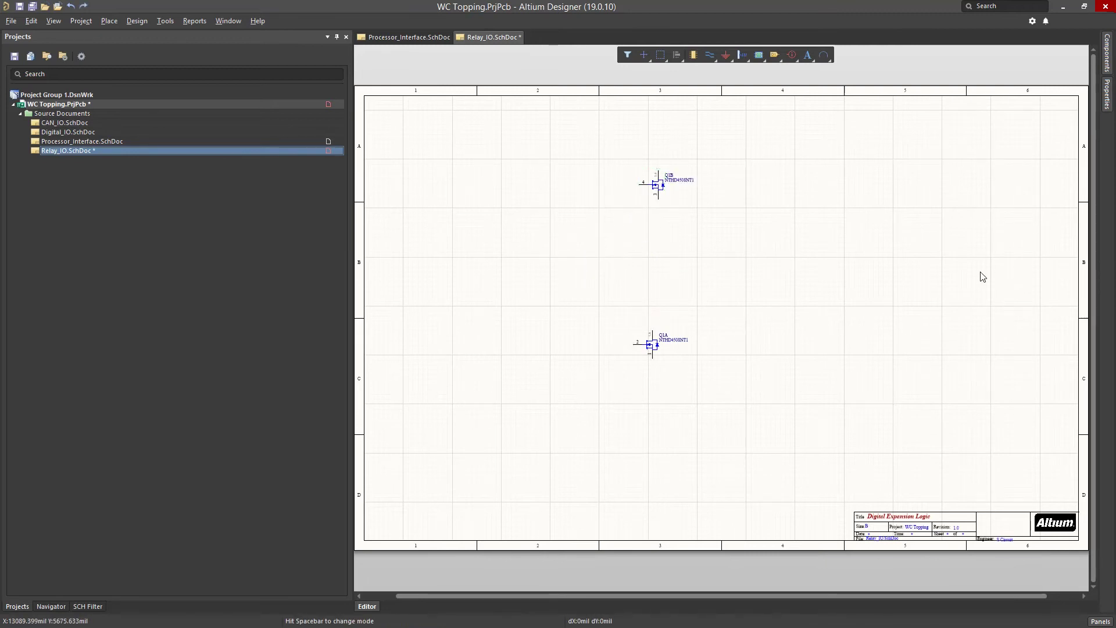
left_click(1107, 93)
left_click(1107, 52)
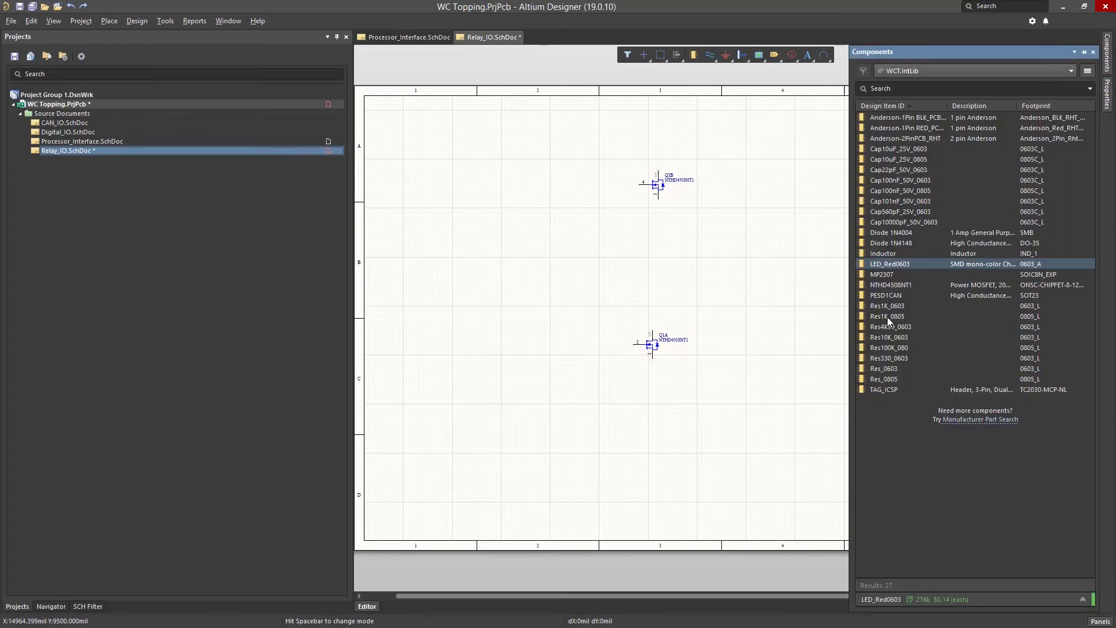
left_click(898, 245)
right_click(899, 245)
left_click(825, 252)
key("Tab")
left_click(721, 323)
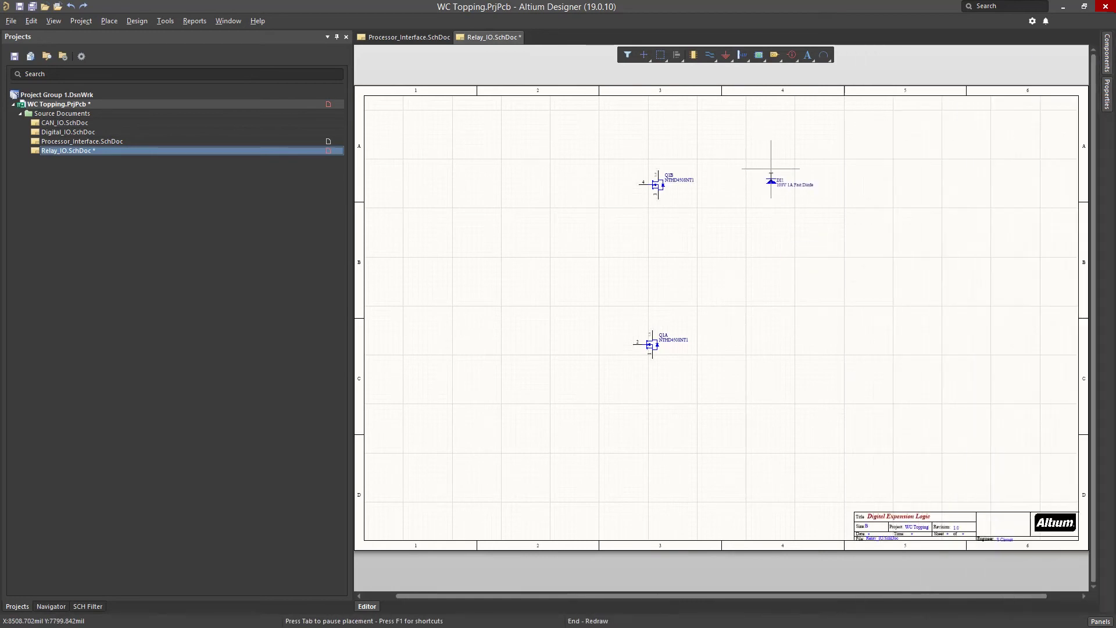
left_click(777, 171)
- Add the red LED_Red0603 LEDs and Res1K_0805 resistors from the library
left_click_drag(897, 263, 755, 256)
key("Tab")
left_click(726, 322)
left_click(648, 146)
left_click_drag(904, 316, 660, 120)
key("Tab")
left_click(724, 319)
left_click(889, 160)
key("Escape")
- Move R1 and R2 beside their LEDs and shift the lower diode left
left_click_drag(922, 172, 657, 248)
left_click_drag(656, 185, 657, 192)
left_click_drag(778, 306, 769, 302)
left_click(855, 254)
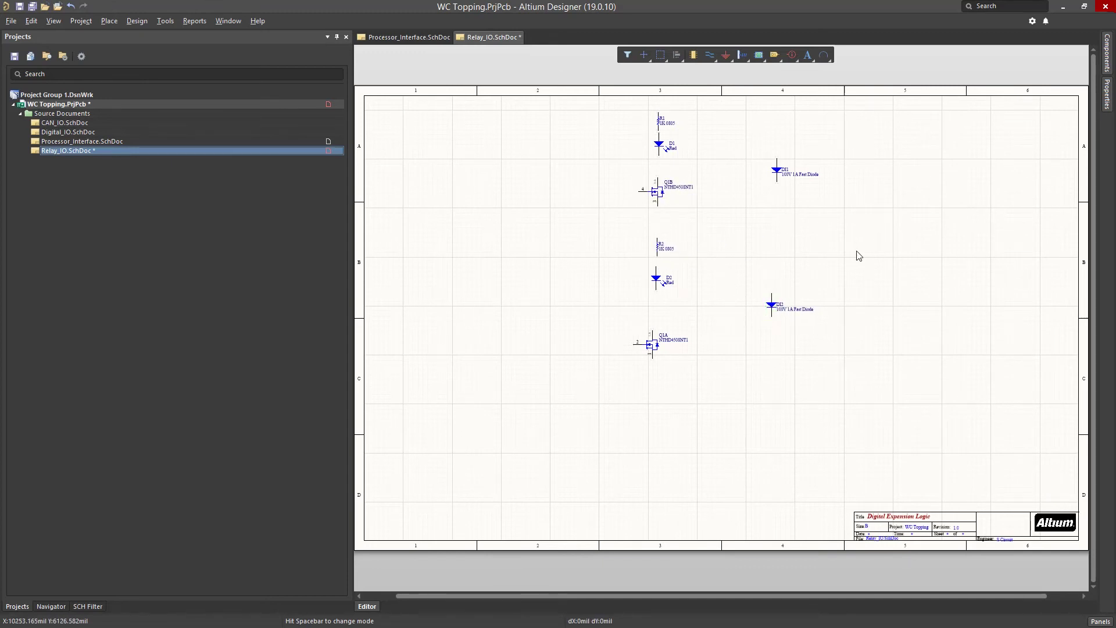
- Save Relay_IO.SchDoc and open CAN_IO.SchDoc from the Projects panel
right_click(59, 152)
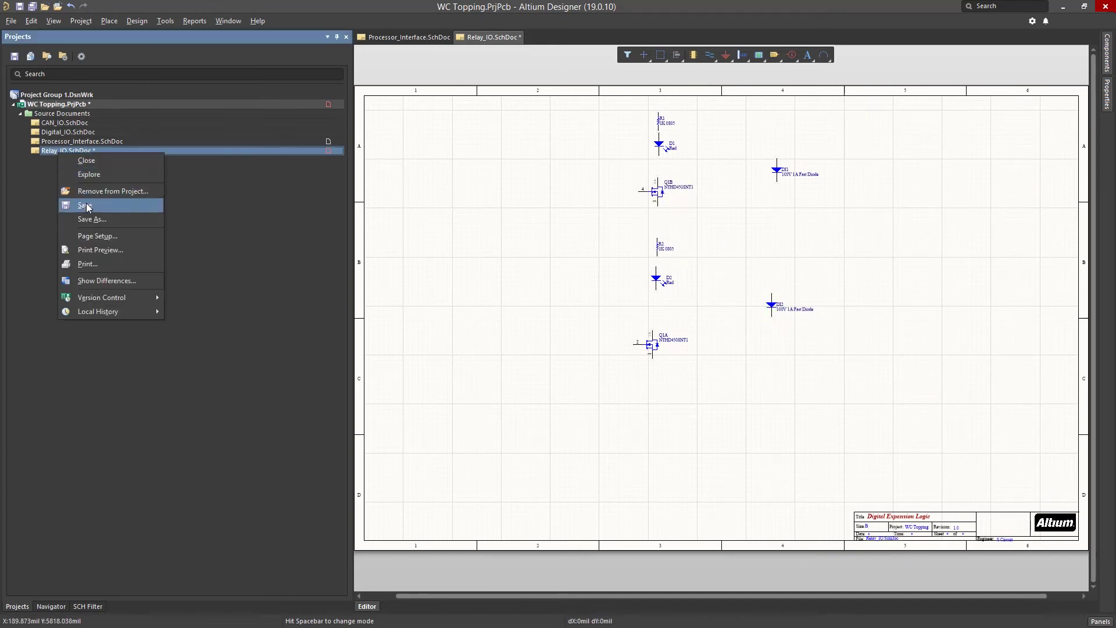
left_click(81, 204)
double_click(89, 123)
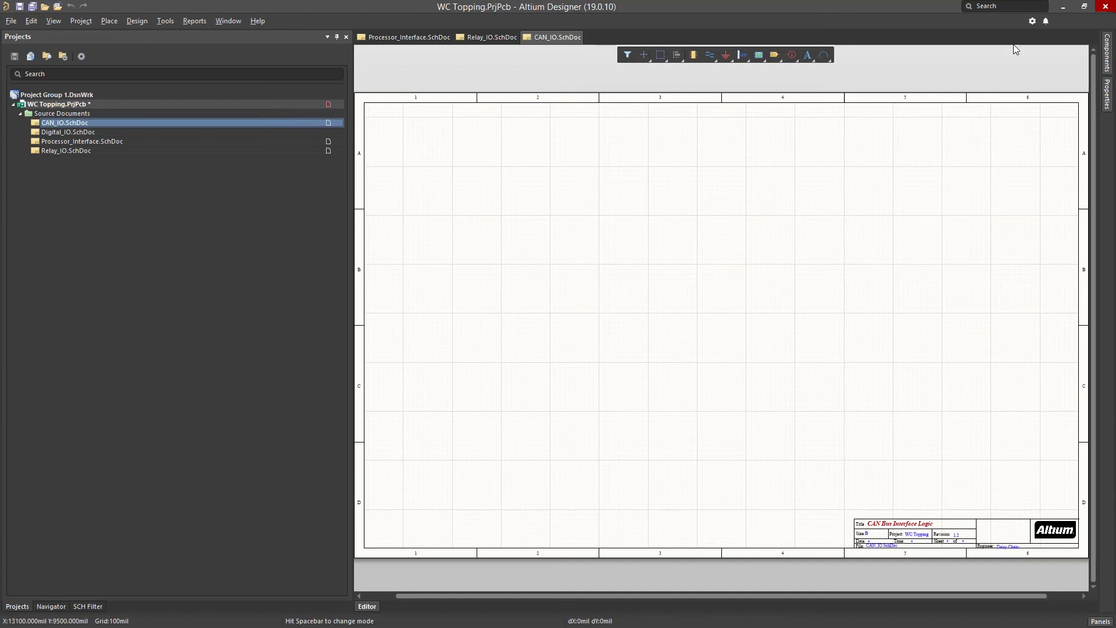
- Connect Altium Content Vault in Data Management > Servers preferences and apply the settings
left_click(1032, 23)
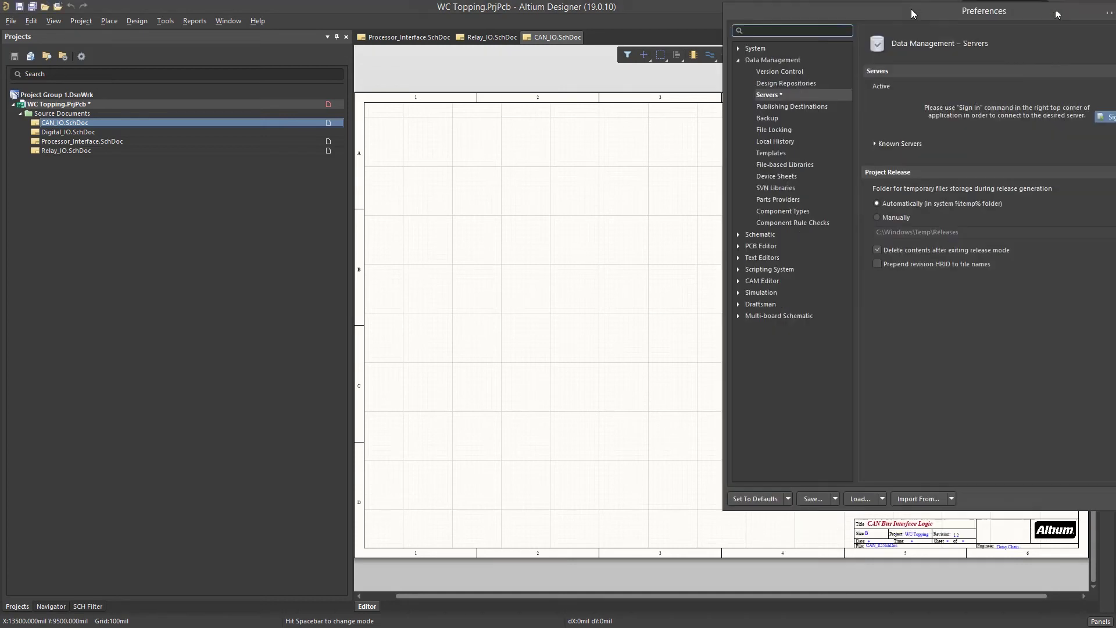
left_click_drag(929, 9, 609, 93)
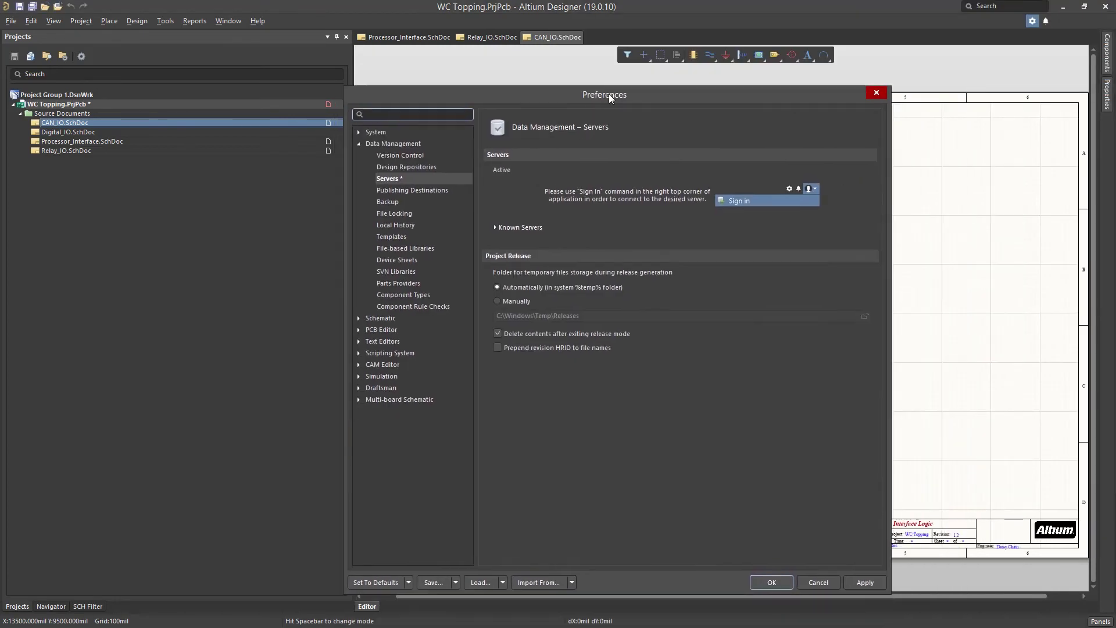
left_click(384, 143)
left_click(389, 179)
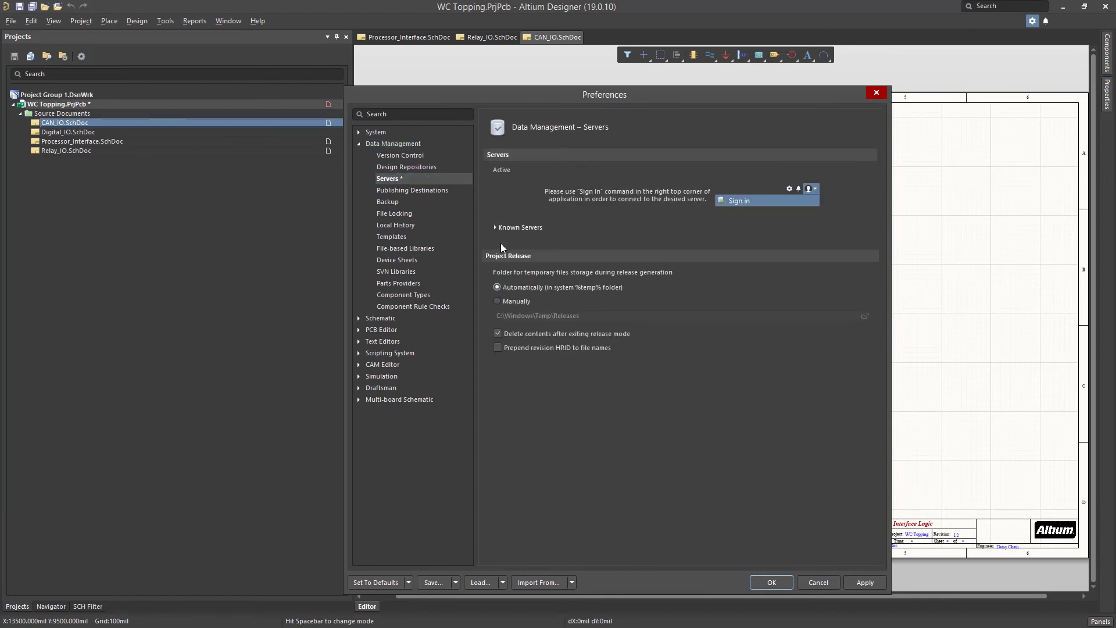
left_click(501, 229)
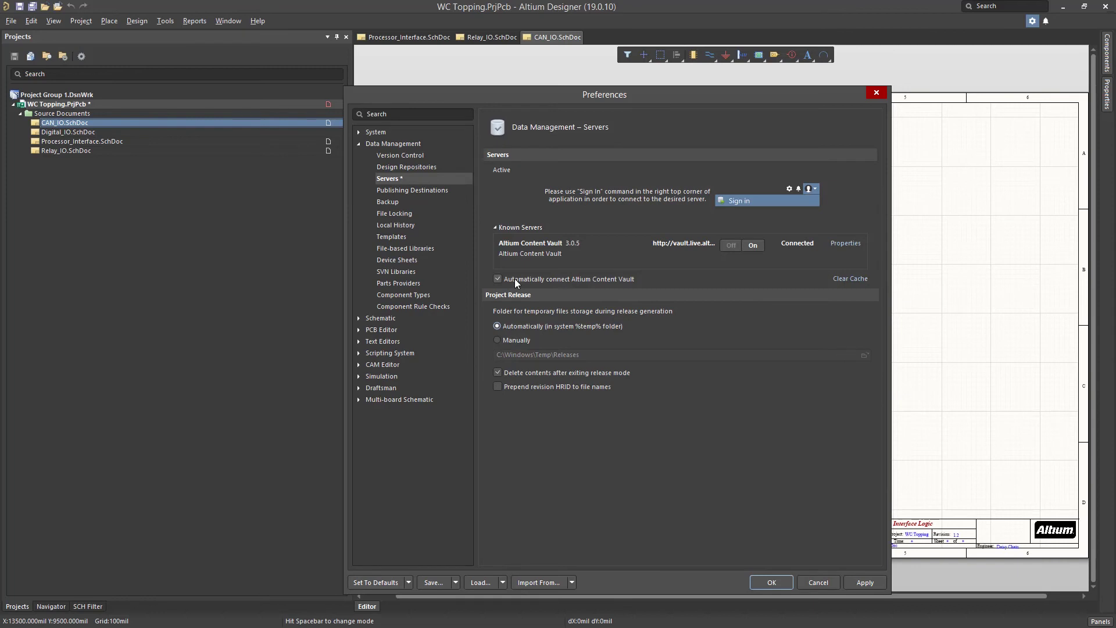
left_click(862, 583)
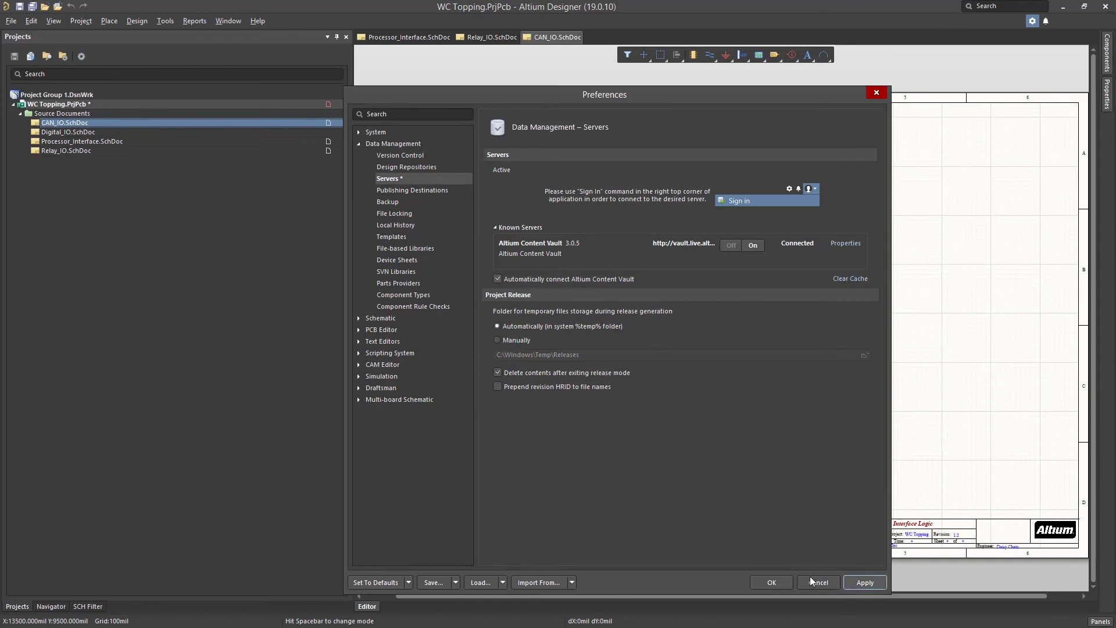
left_click(771, 583)
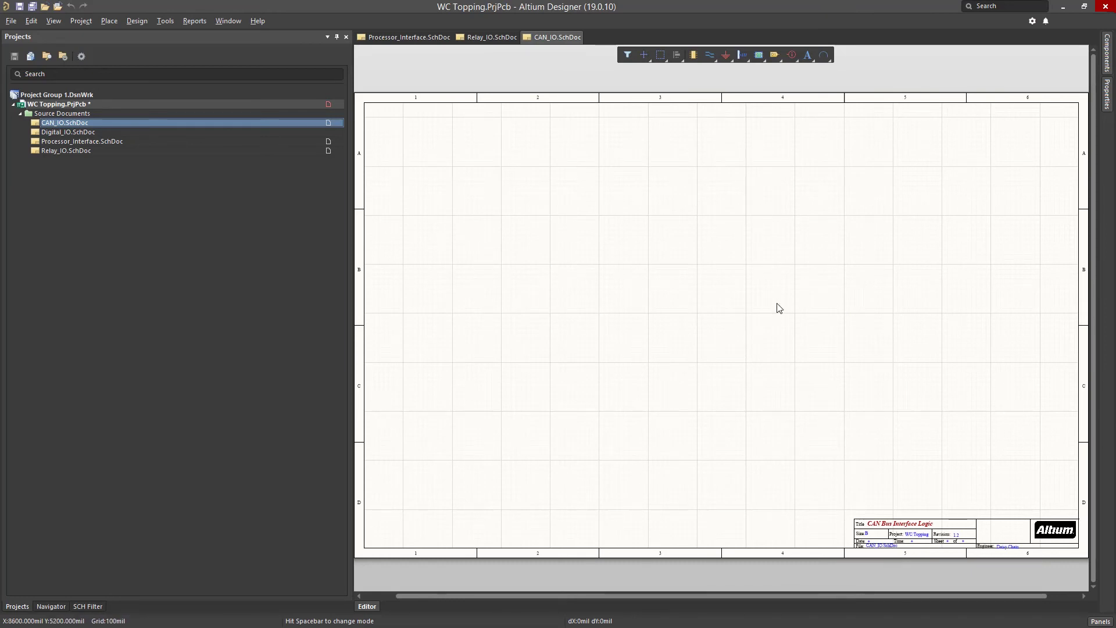
- Search the Content Vault Explorer for mcp2515-e/so and start placing the first result
left_click(1097, 622)
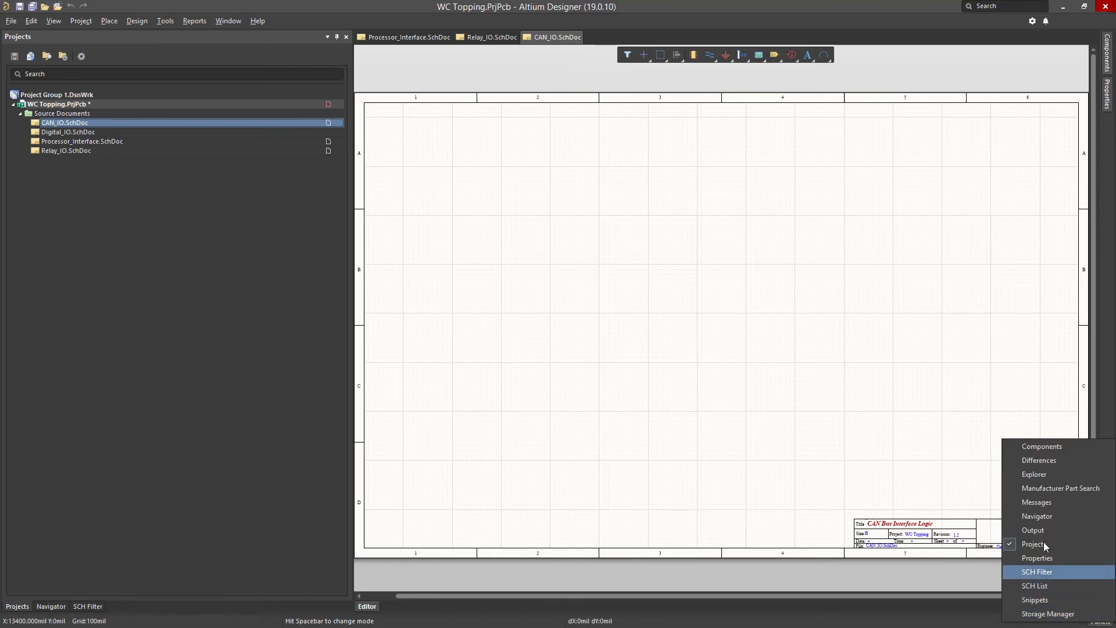
left_click(1037, 476)
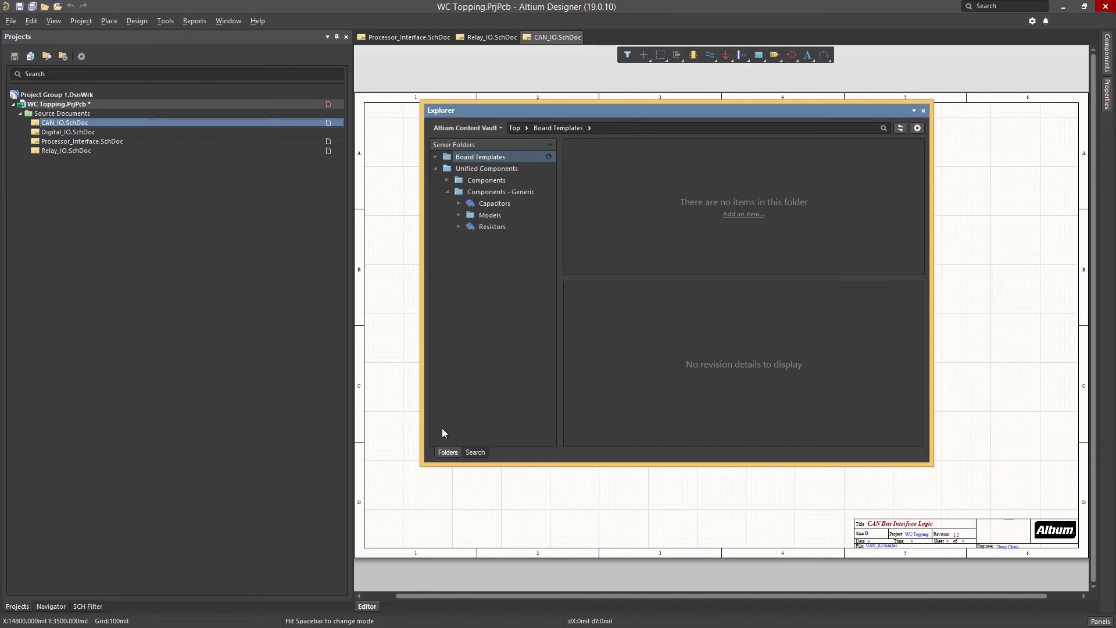
left_click(479, 192)
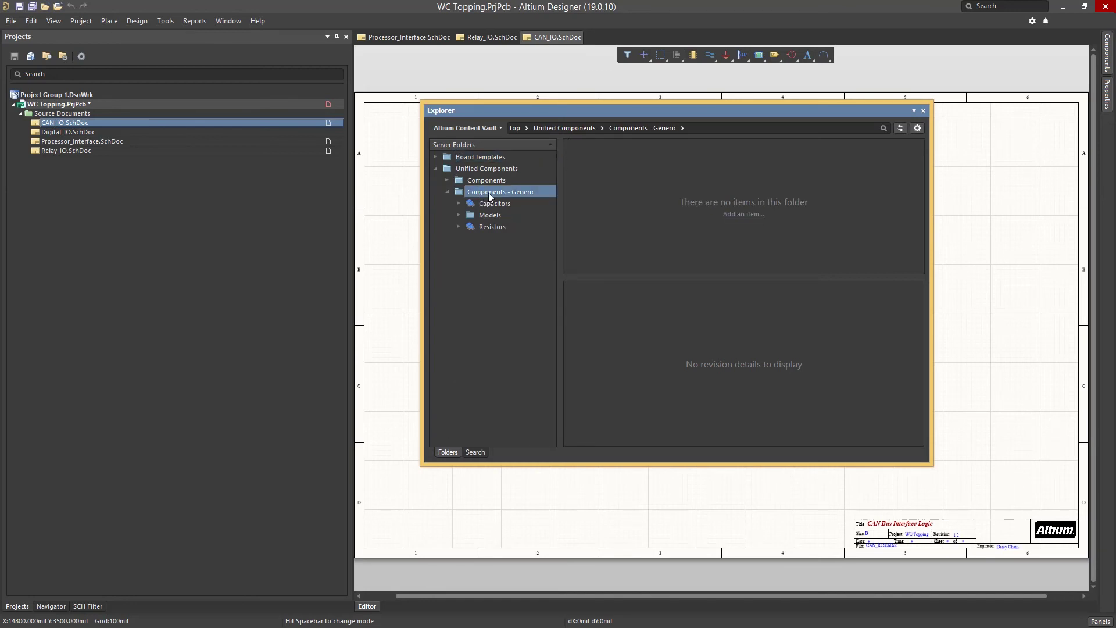
left_click(701, 126)
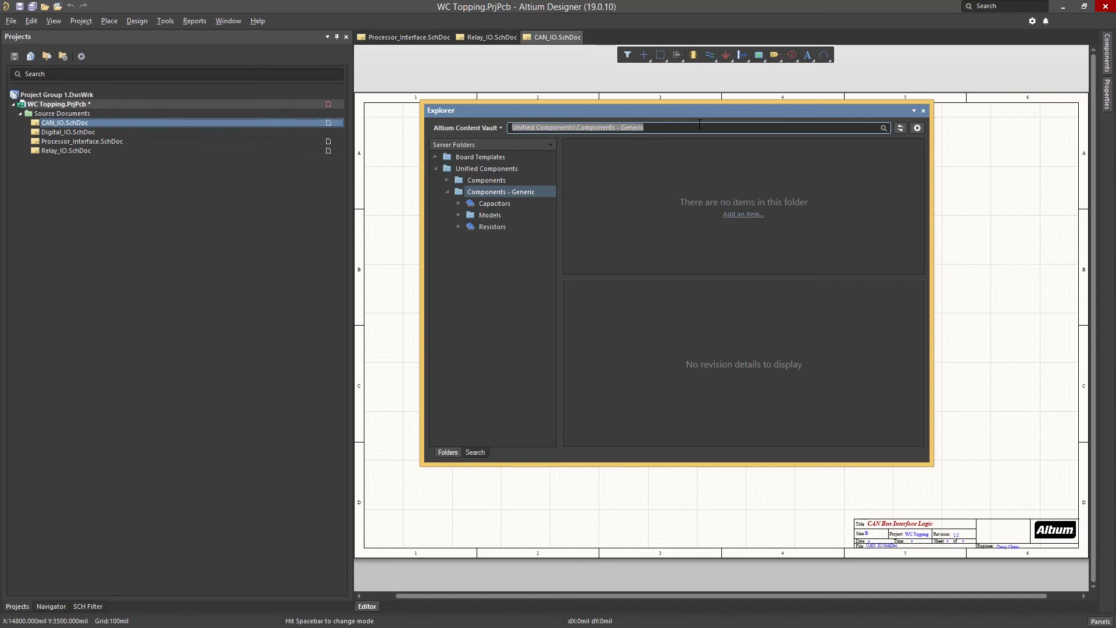
type("m")
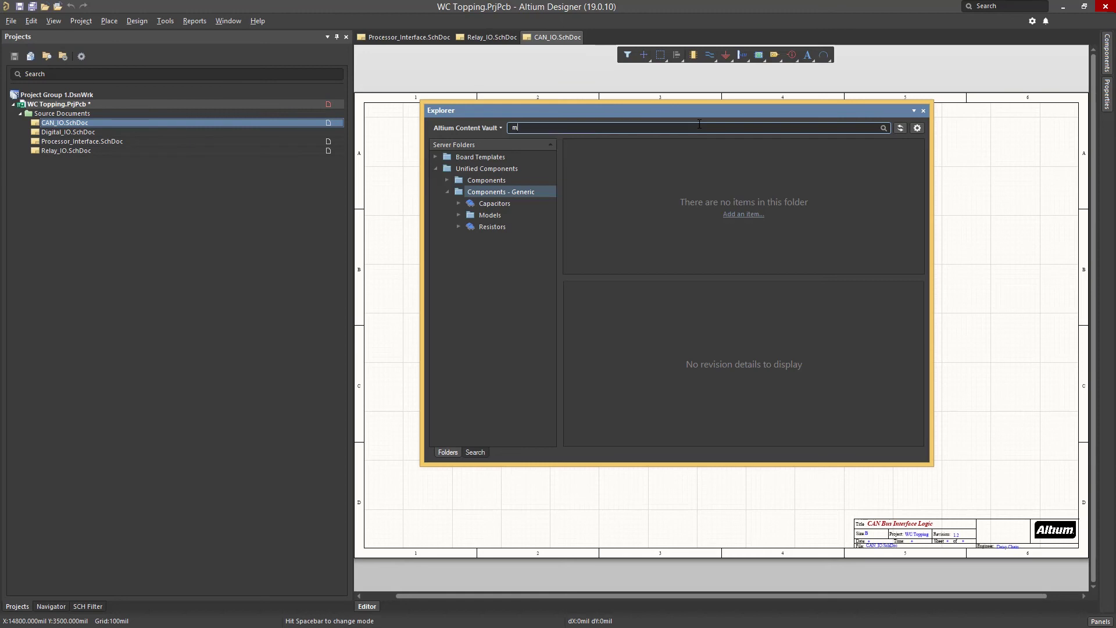
type("cp2515-e/so")
key("Return")
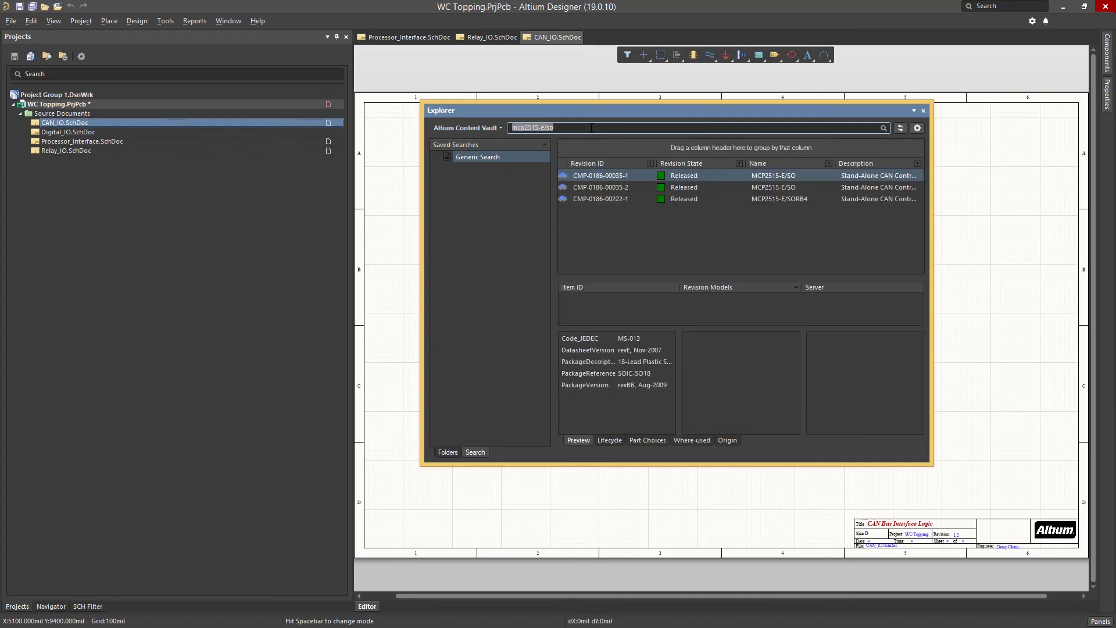
left_click(650, 177)
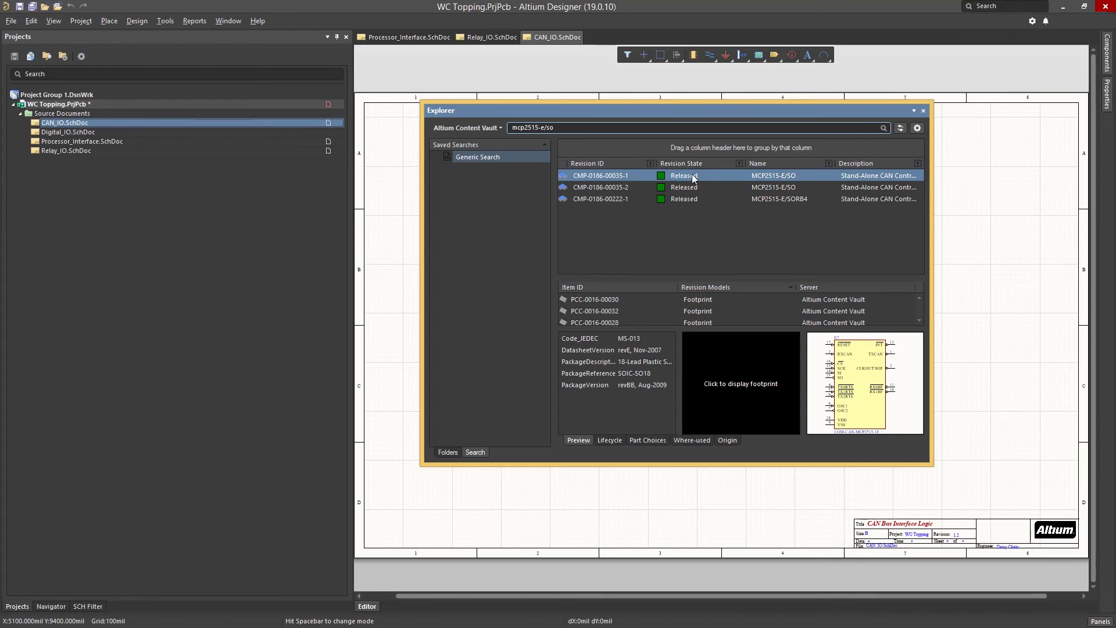
right_click(693, 175)
left_click(709, 182)
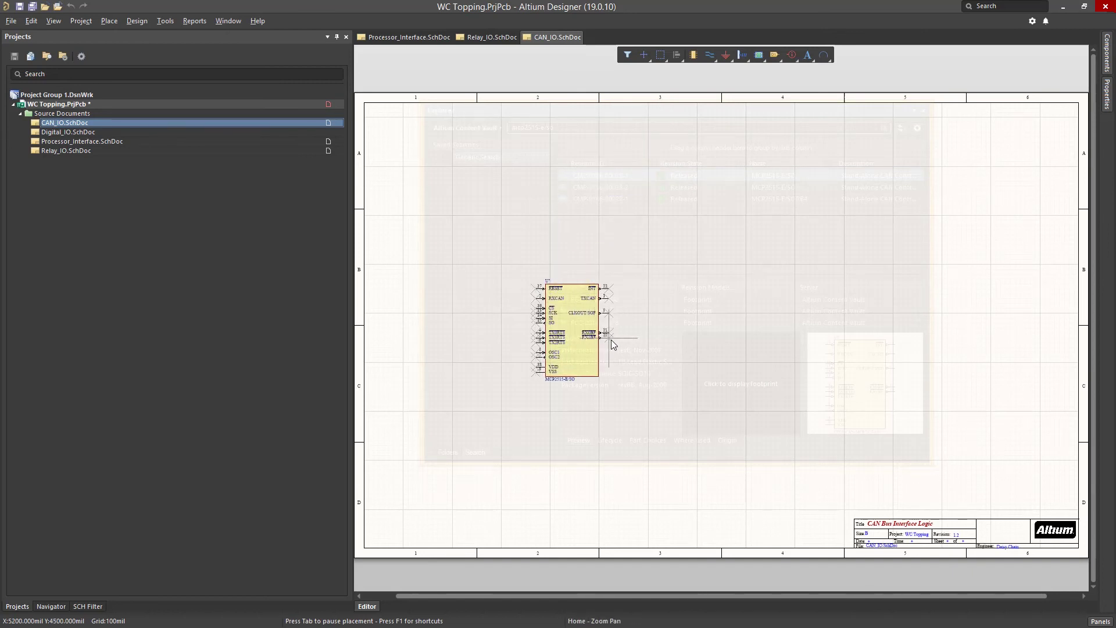
- Drop the MCP2515 on the left, then find MCP2551-E/SN and place it to its right
left_click(612, 339)
right_click(611, 201)
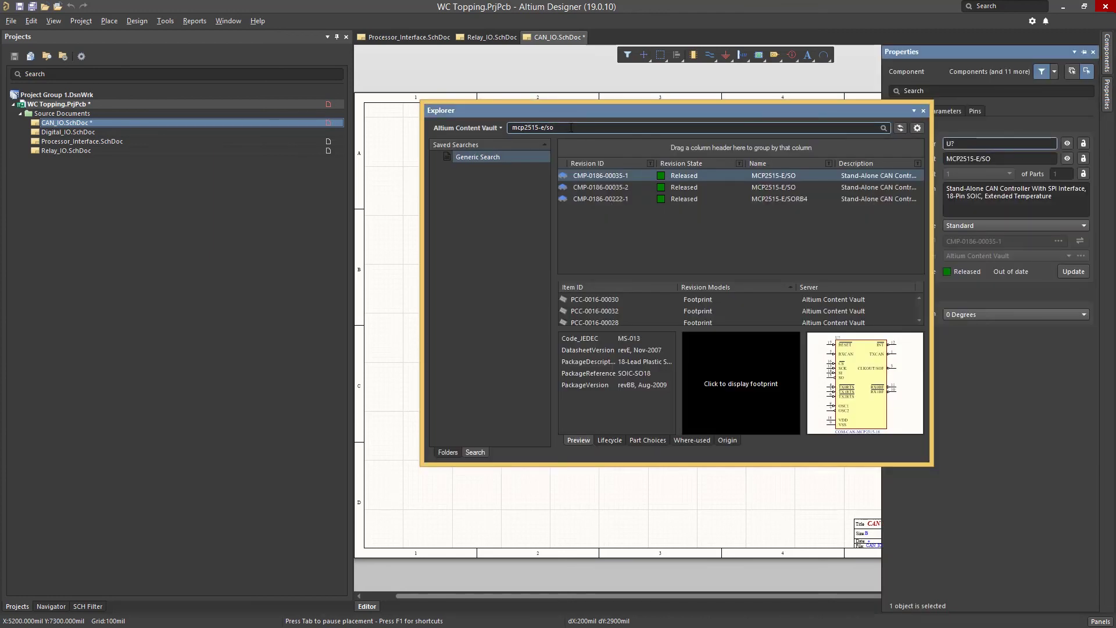
key("BackSpace")
key("BackSpace")
key("BackSpace")
key("BackSpace")
key("BackSpace")
key("BackSpace")
key("BackSpace")
type("551-e/sn")
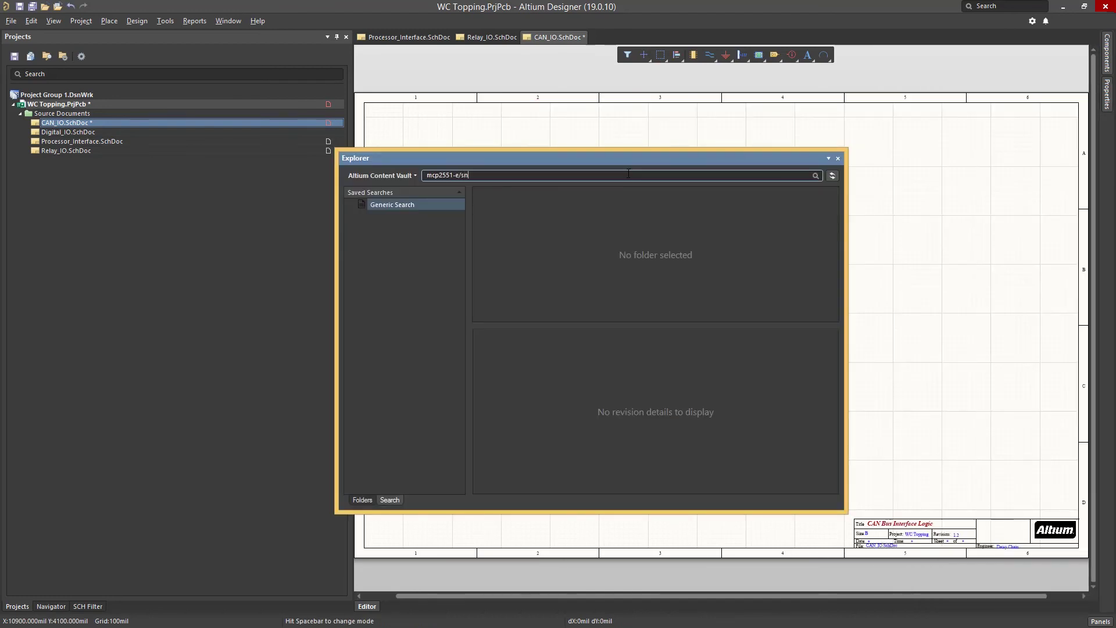
key("Return")
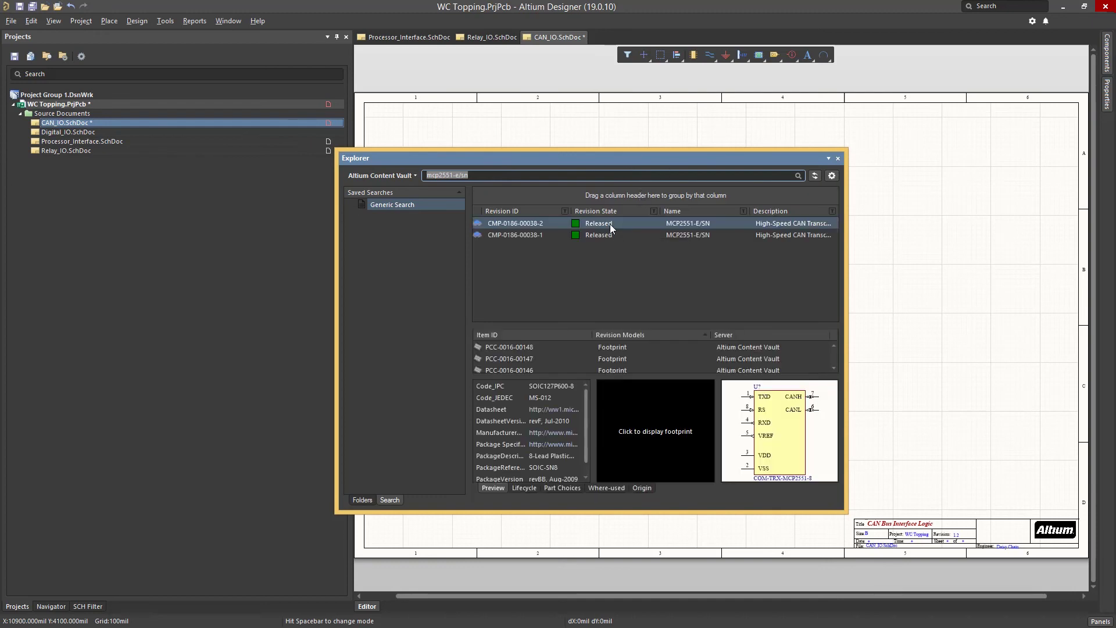
right_click(609, 224)
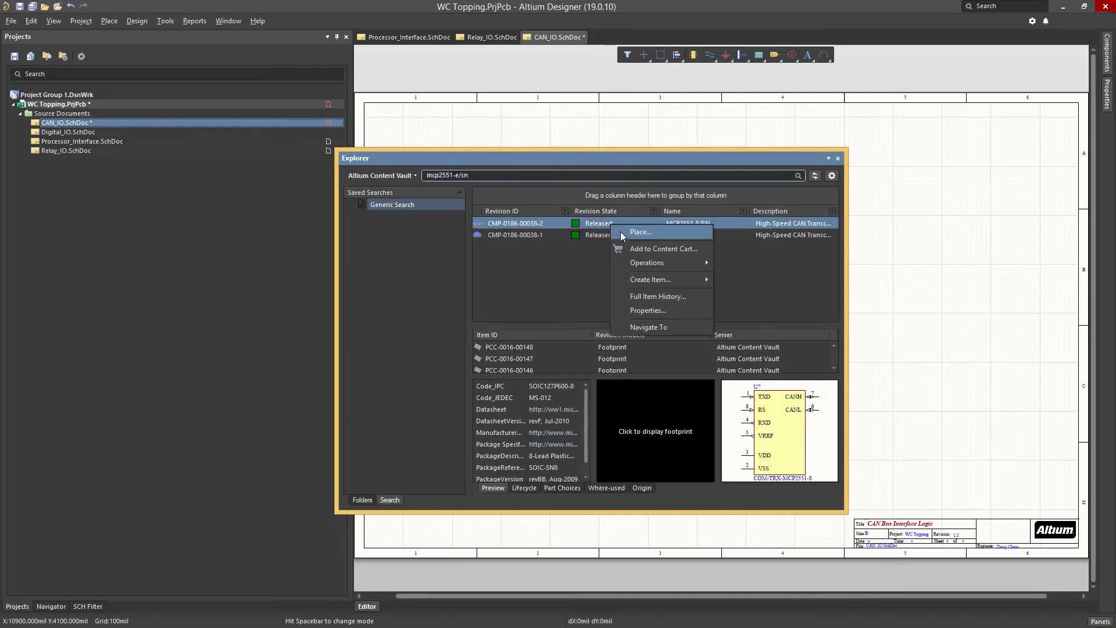
left_click(620, 232)
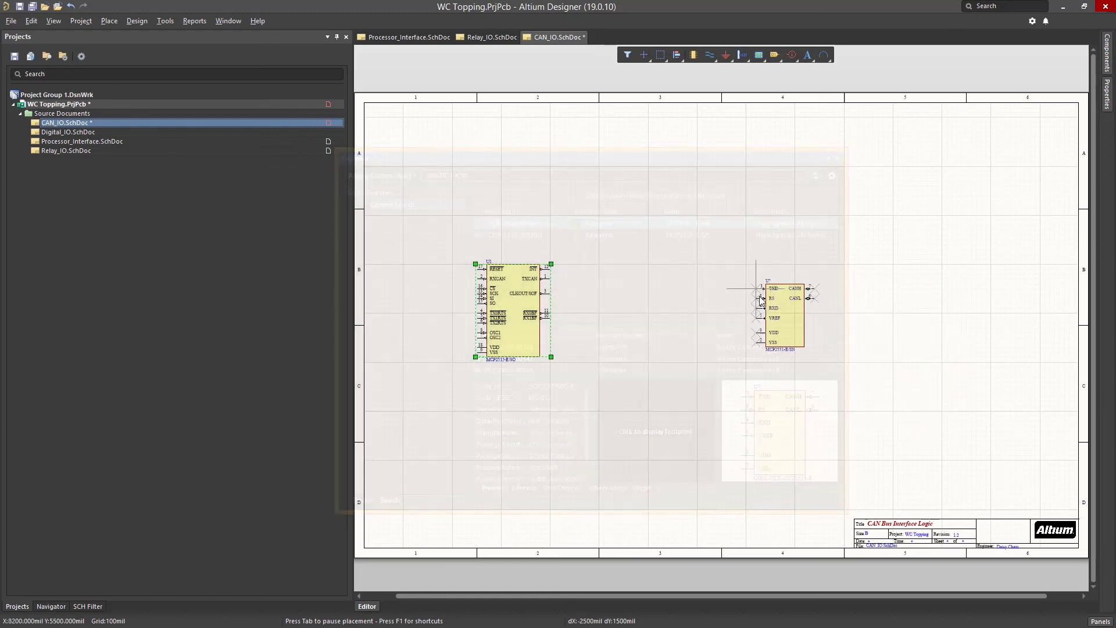
left_click(794, 291)
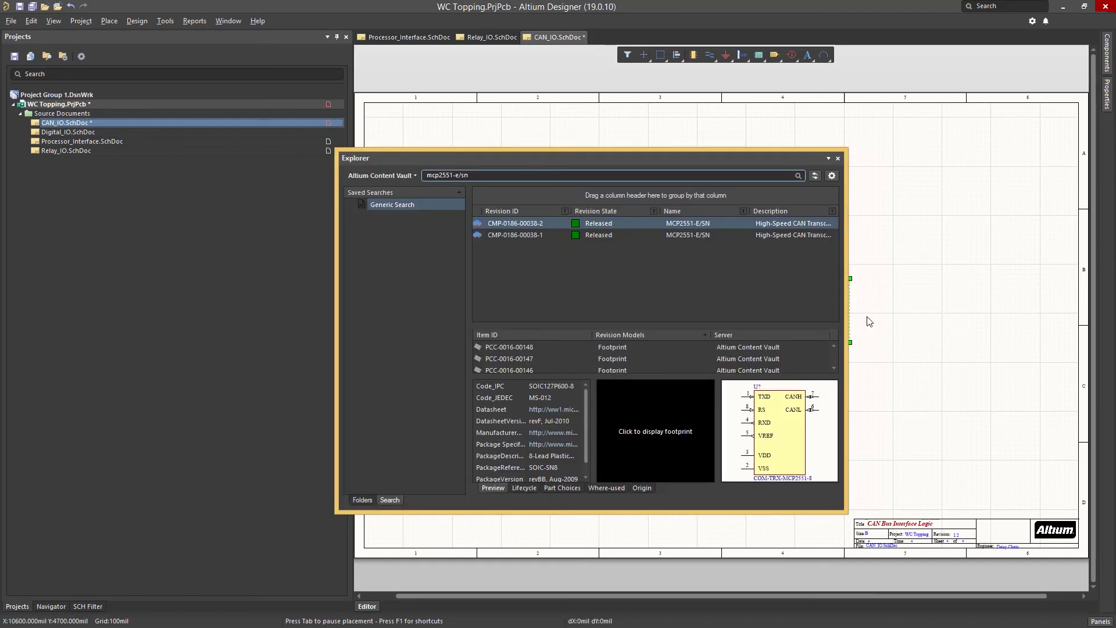
left_click(839, 157)
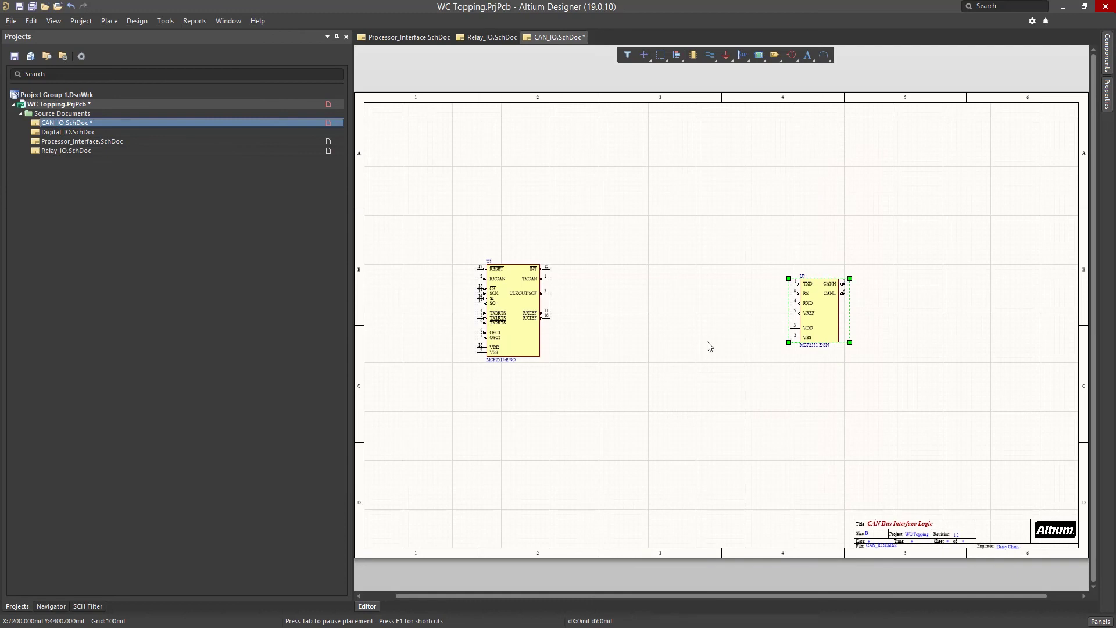
- Change the MCP2551 transceiver's designator to U2 in its properties
double_click(809, 314)
left_click(967, 145)
type("2")
key("Return")
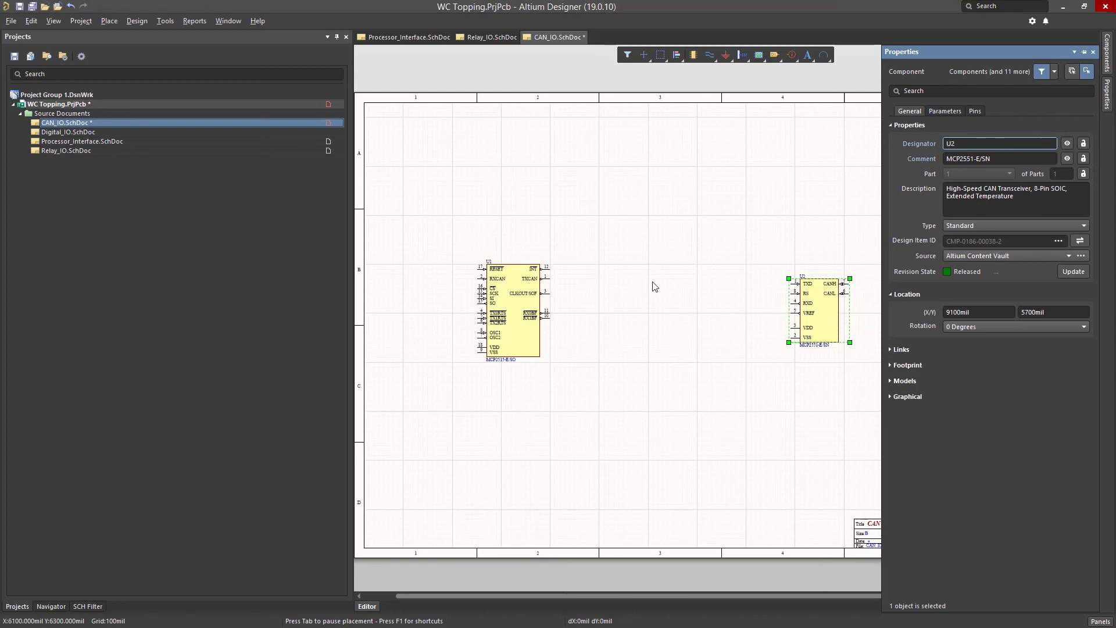
left_click(686, 379)
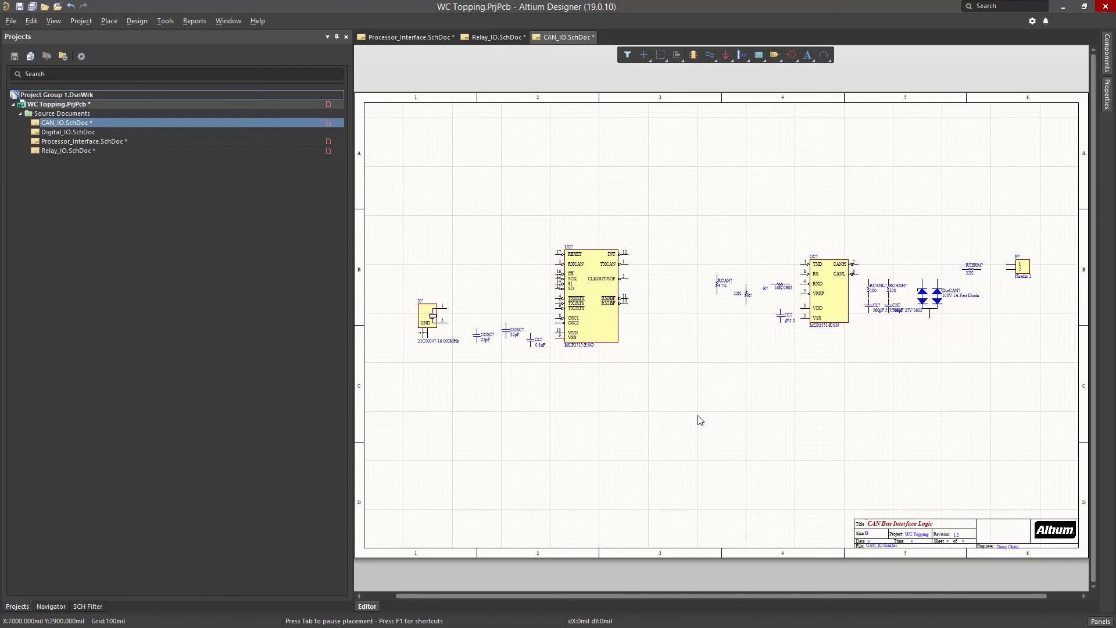
- Copy Power Supply.SchDoc from the 7_Schematic Updating folder in File Explorer
key("alt+Tab")
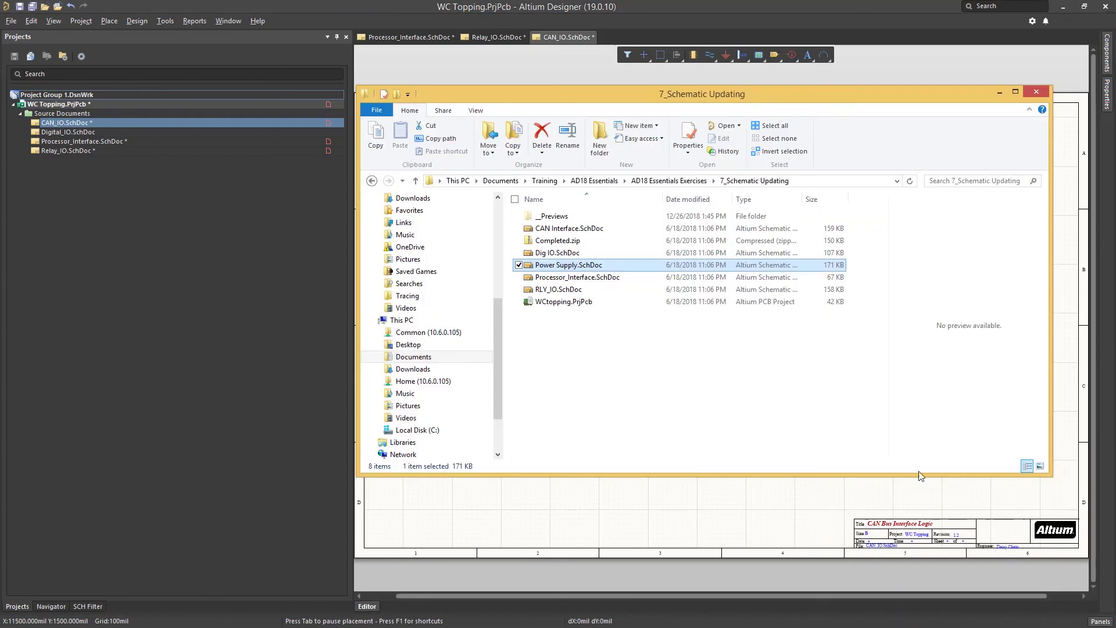
right_click(593, 267)
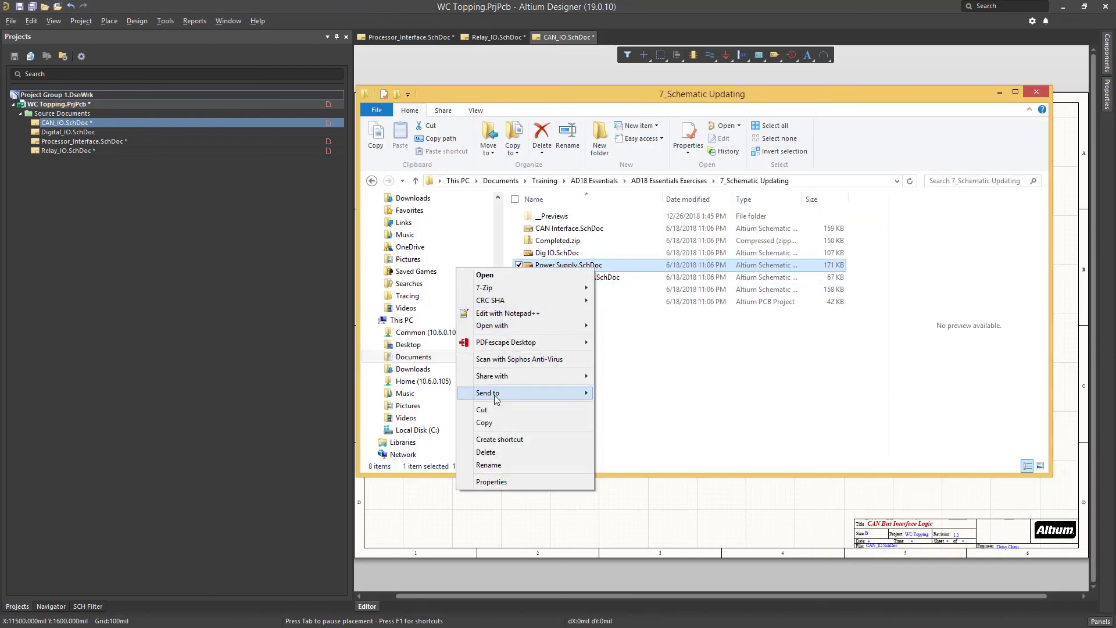
left_click(494, 423)
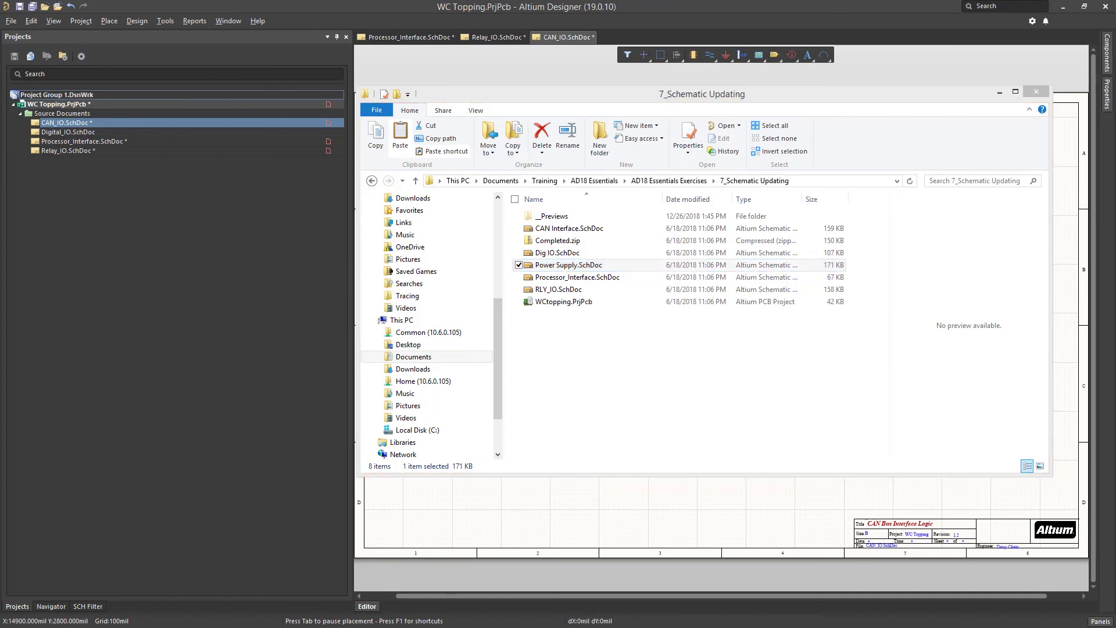
left_click(999, 92)
- Add existing to WC Topping.PrjPcb and select Power Supply.SchDoc as the document
right_click(88, 103)
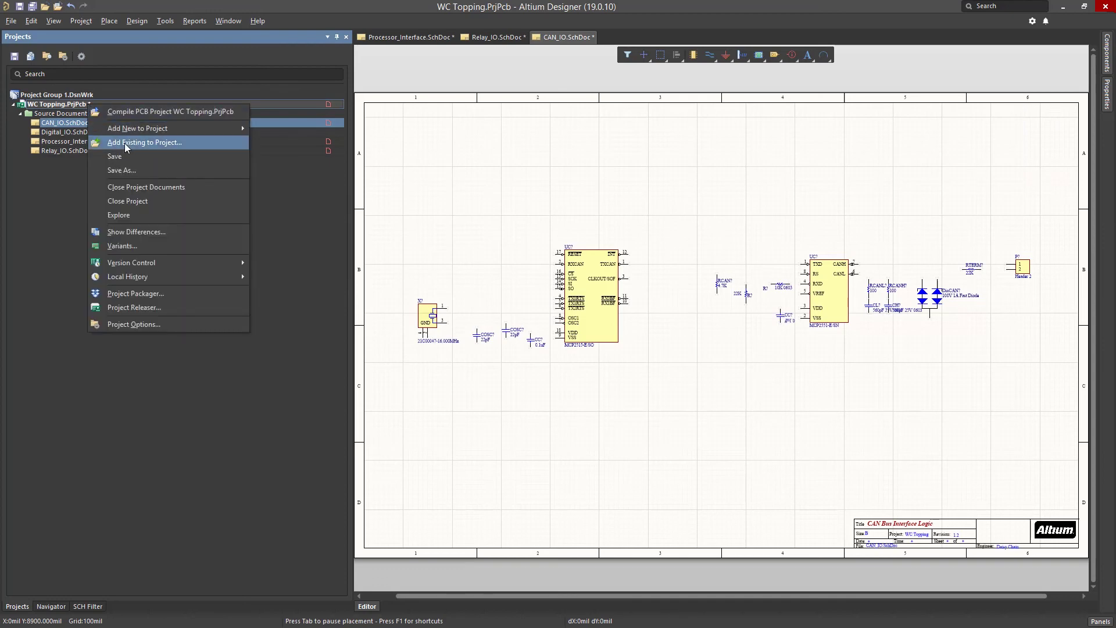
left_click(124, 142)
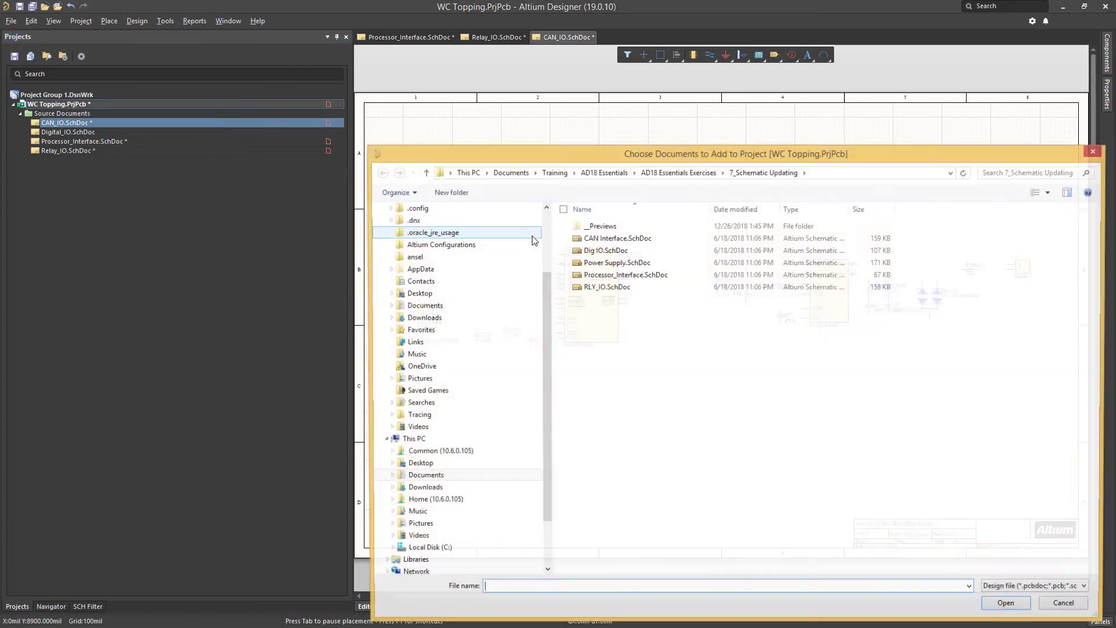
left_click(591, 266)
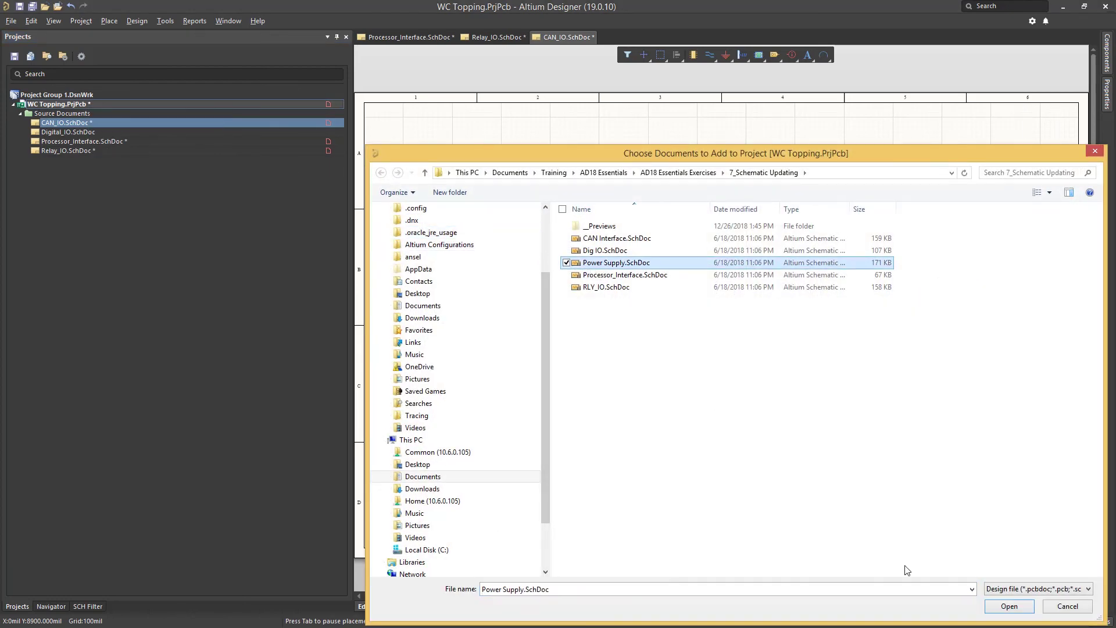